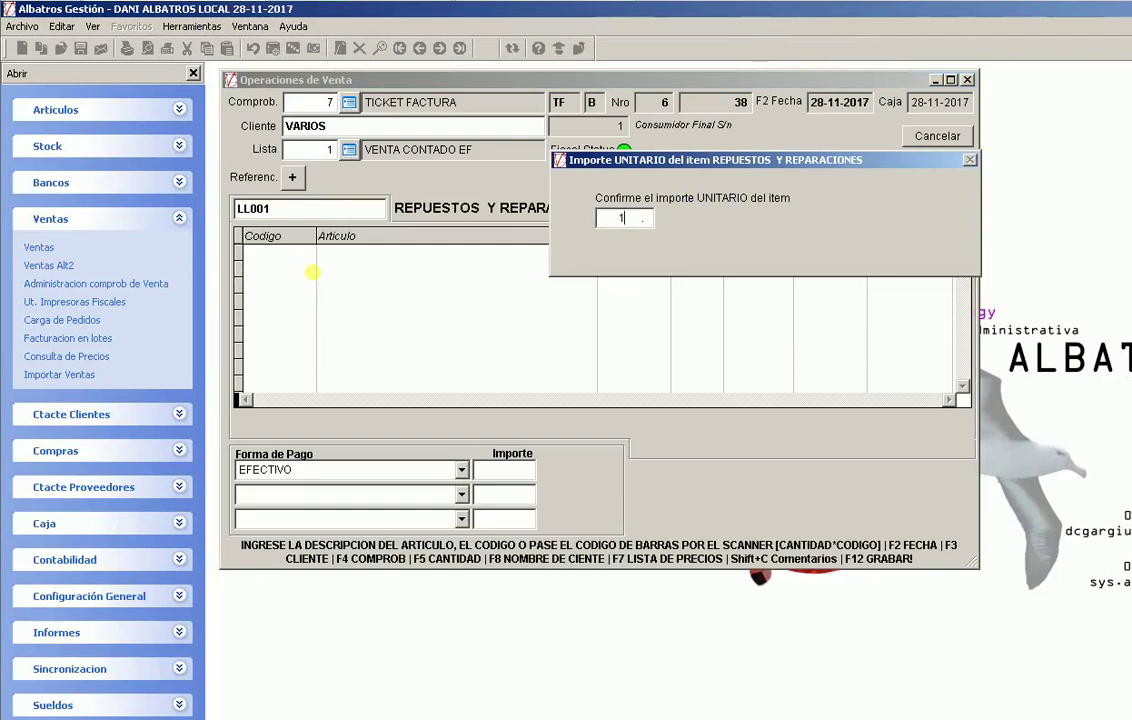
# Describe the LL001 item as "DESCRIPCION ADICIONAL X DEFINICION EN ARTICULOS" and add it to the sale
pyautogui.write('D')
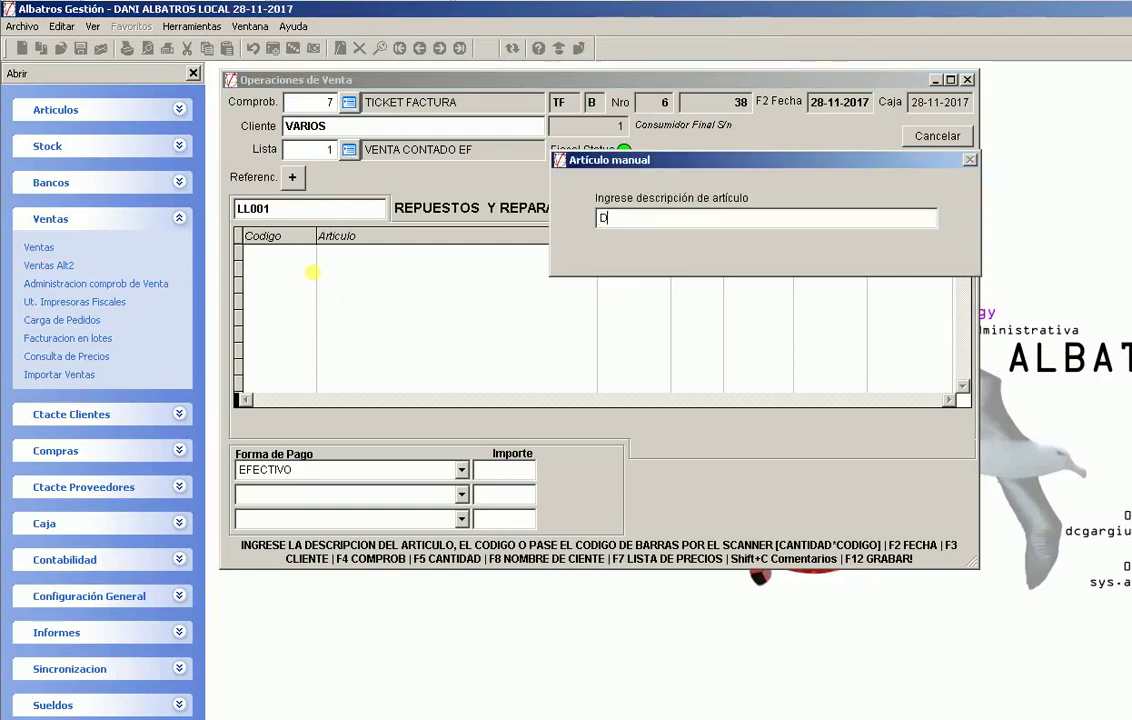
pyautogui.write('ESCRIPCION ADICI')
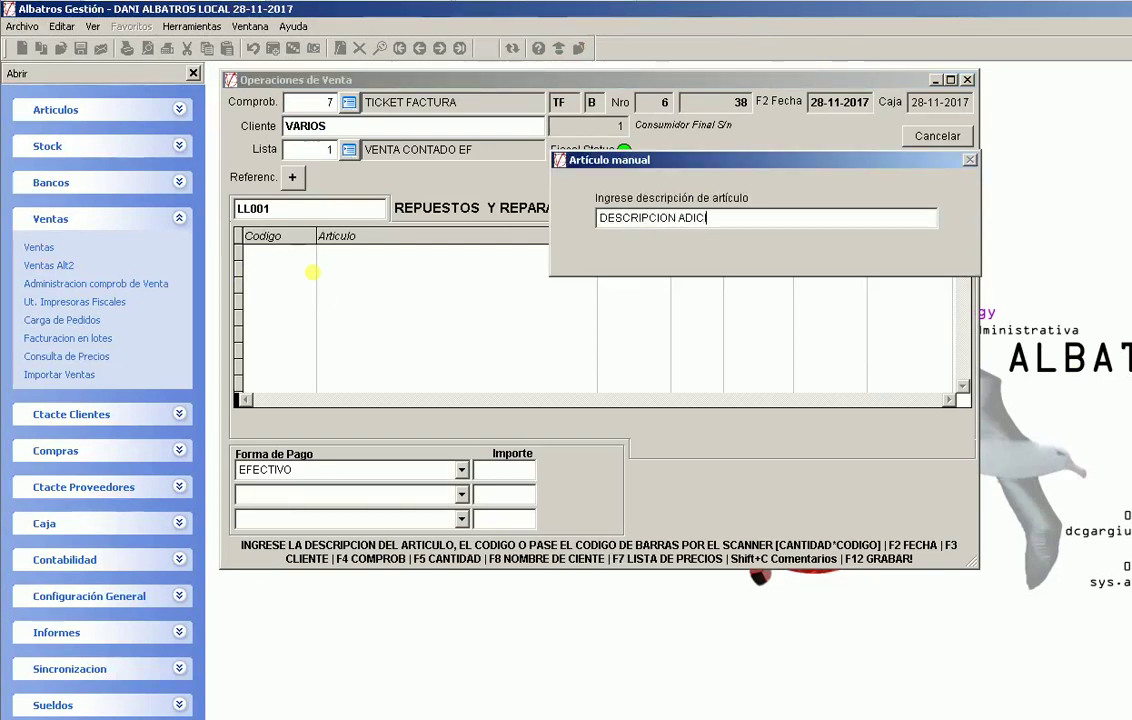
pyautogui.write('ONAL X DEFINICION EN ARTICULOS')
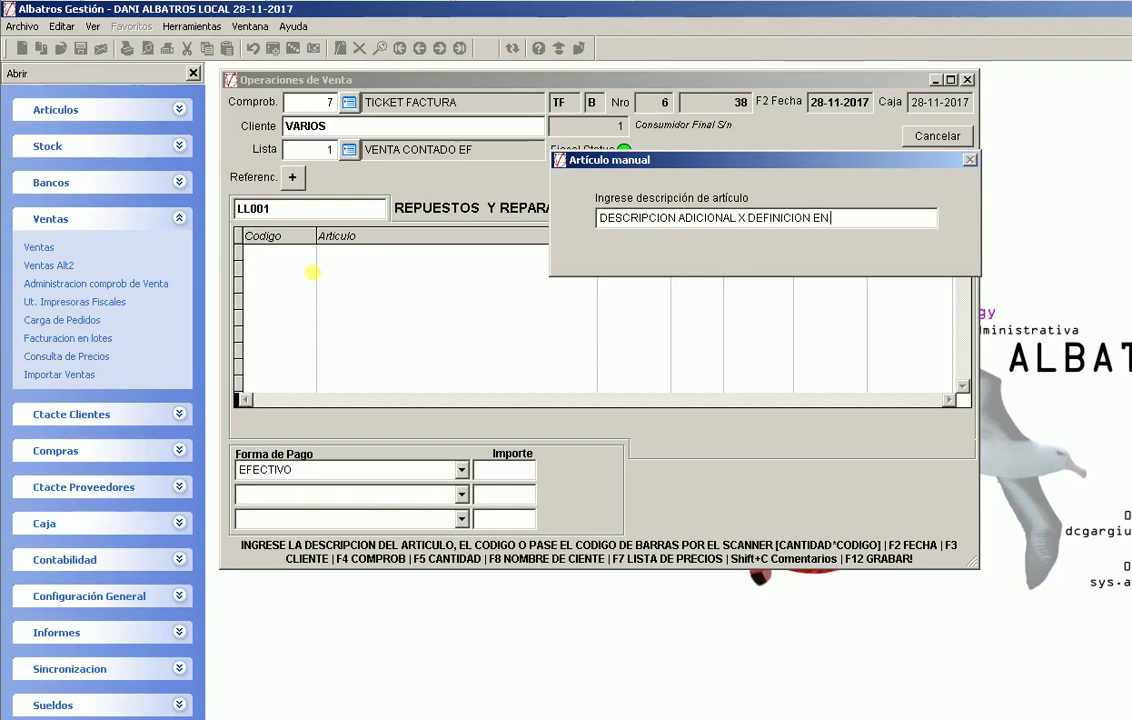
pyautogui.press('Return')
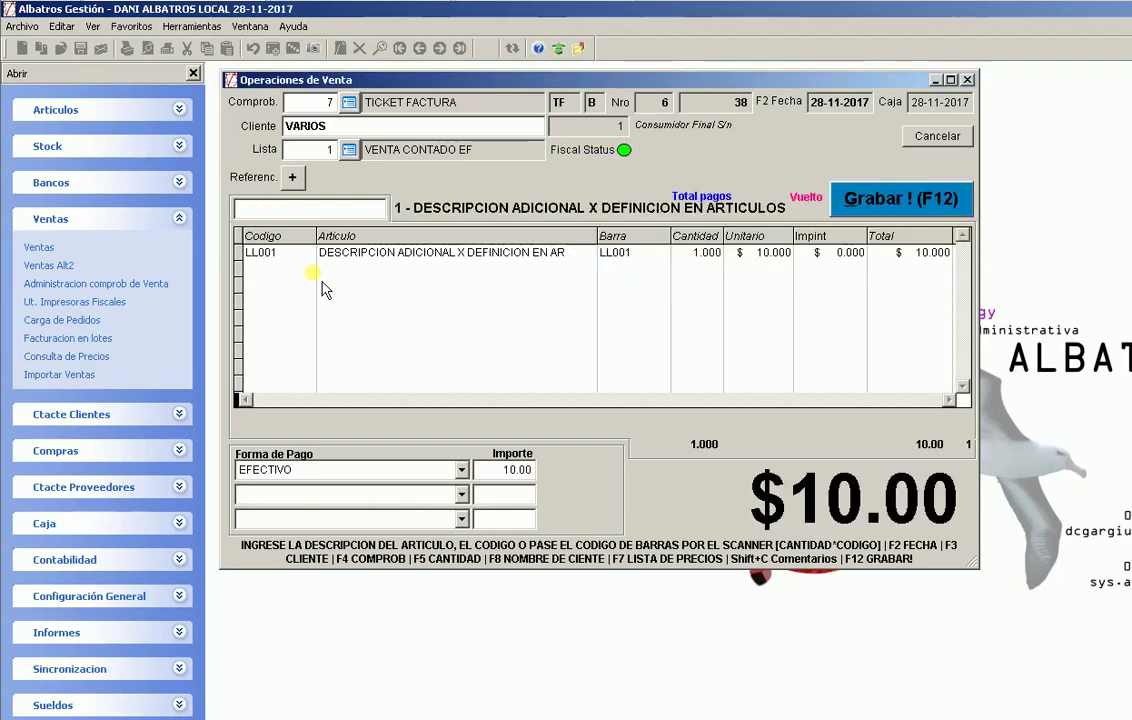
# Add 2 units of LL001 at a unit price of 20, described as "CANTIDAD INGRESADA EN EL MISMO CODIGO 2*LL001"
pyautogui.write('2*LL001')
pyautogui.press('Return')
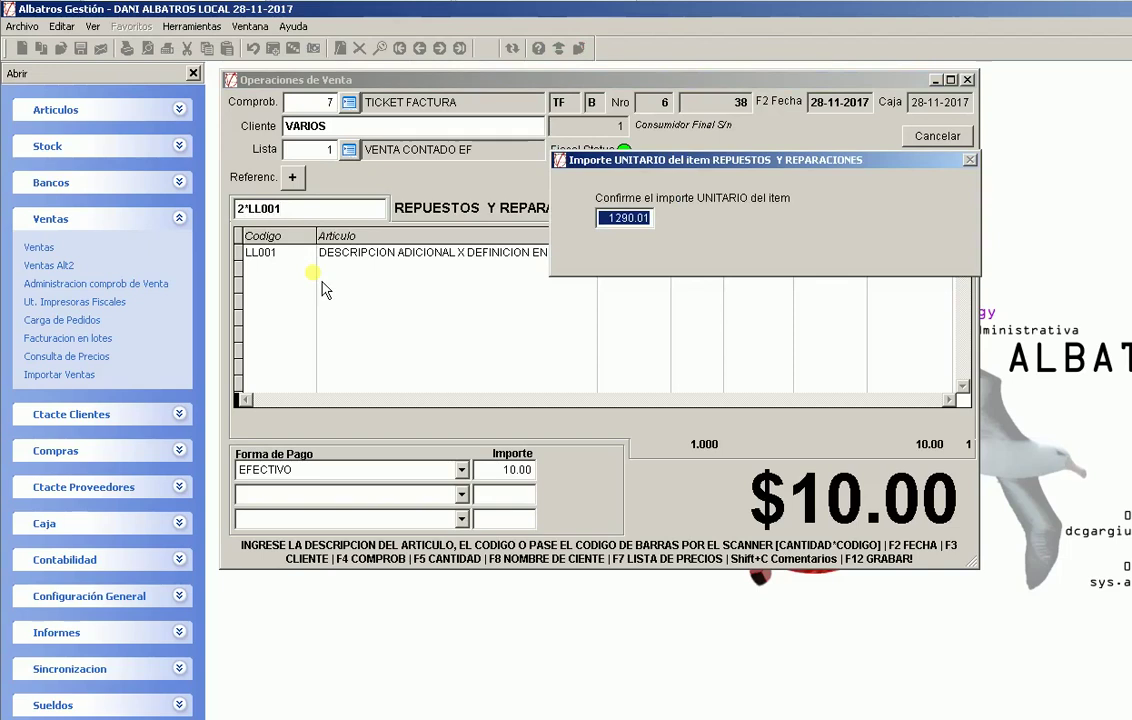
pyautogui.write('20')
pyautogui.press('Return')
pyautogui.write('CANTIDAD INGRESADA EN EL MISMO CODIGO')
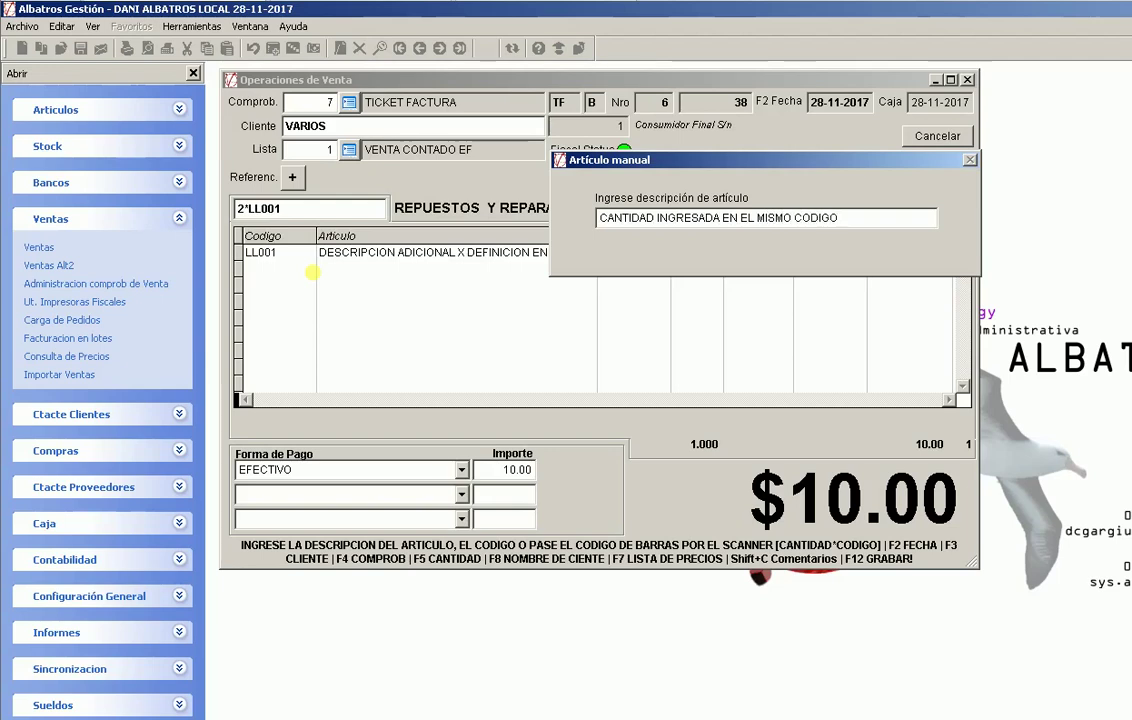
pyautogui.write(' 2*LL001')
pyautogui.press('Return')
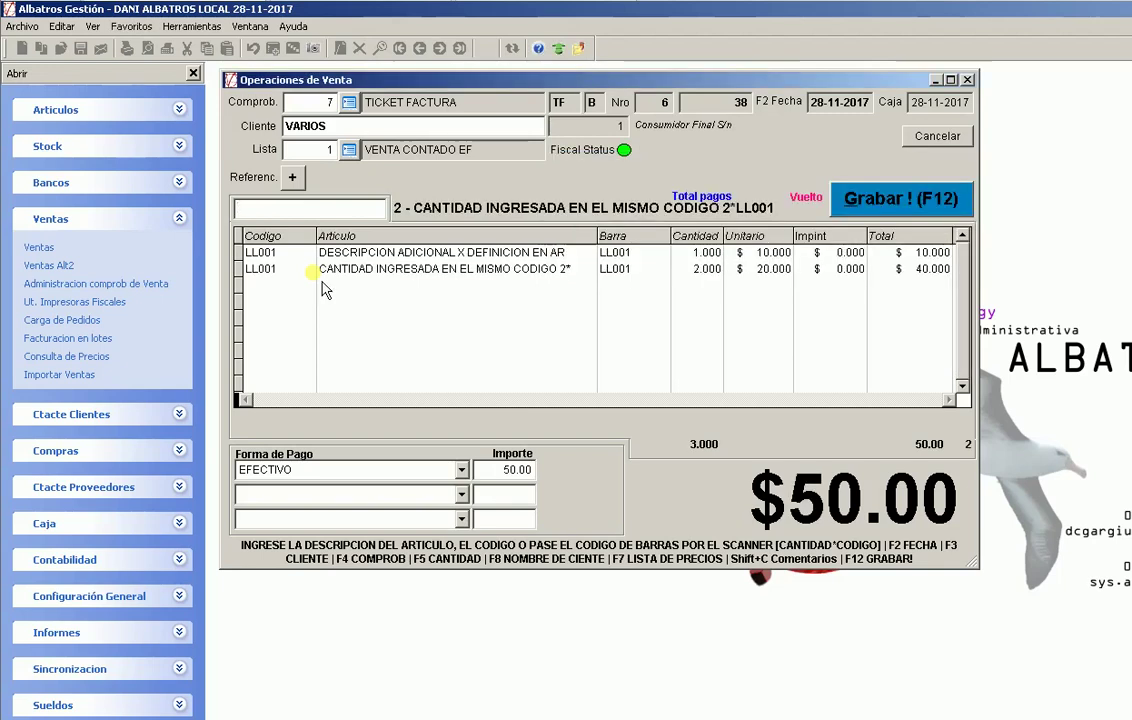
# Add 3 units of LL001 at a unit price of 30, described as "CANTIDAD * CODIGO DEL ARTICULO"
pyautogui.write('13*LL001')
pyautogui.press('Return')
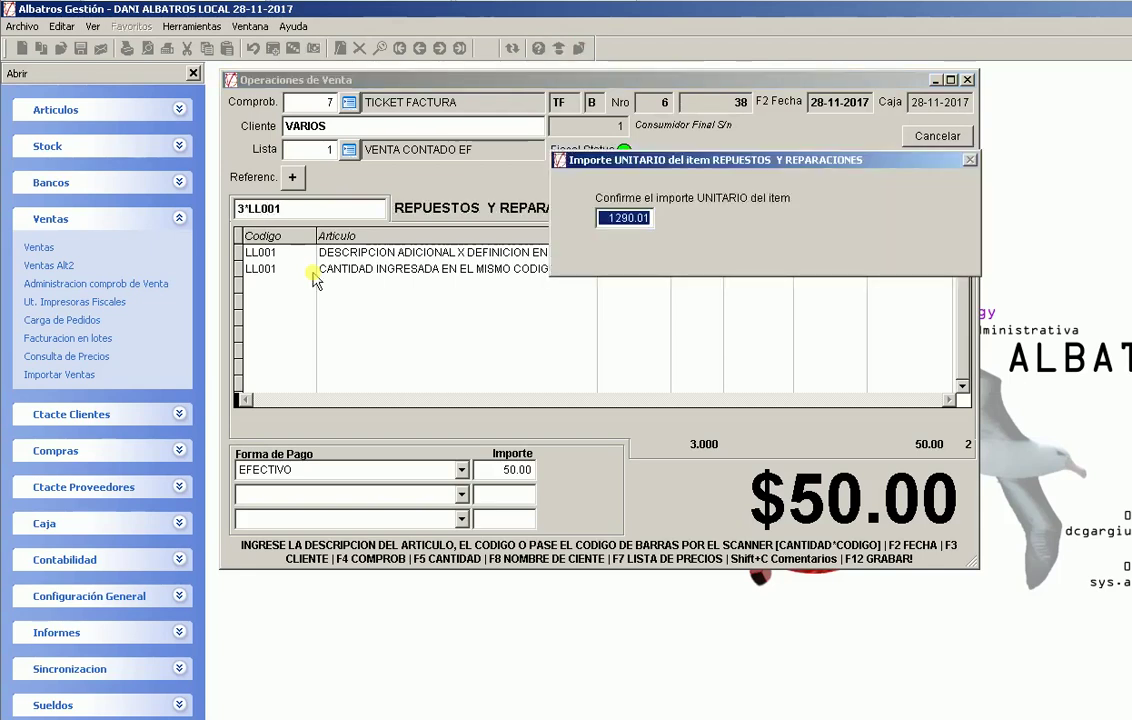
pyautogui.press('Return')
pyautogui.write('C')
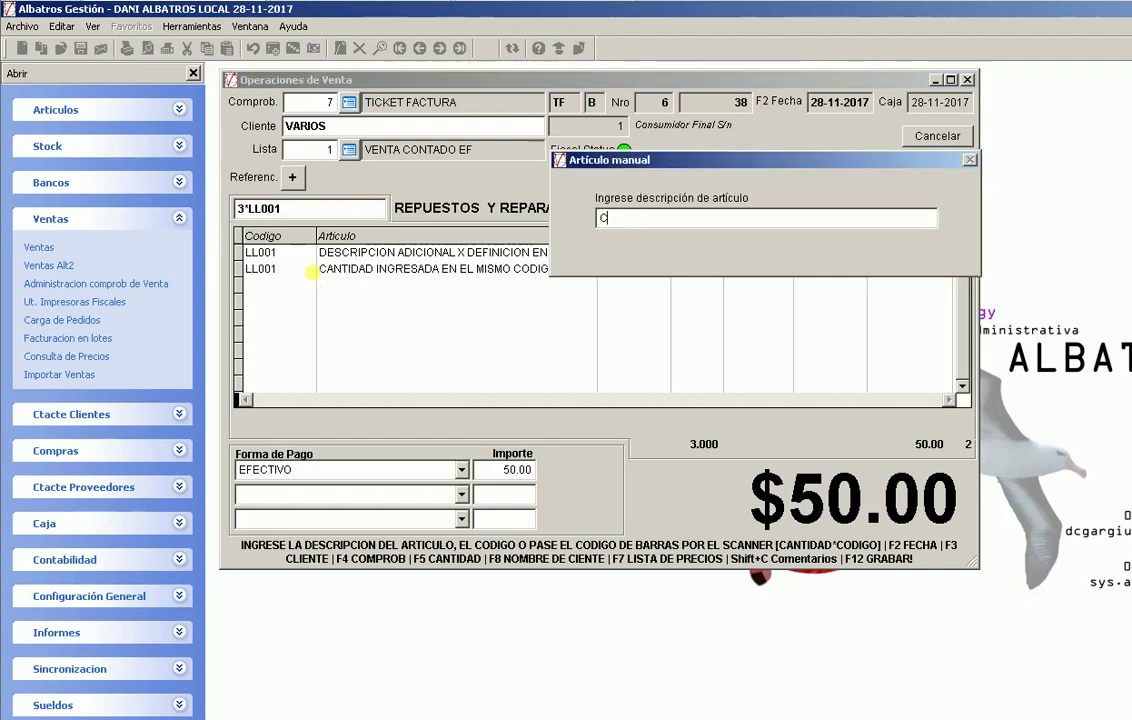
pyautogui.write('ANTIDAD * CODIGO DEL ARCIVULOS')
pyautogui.hotkey('ctrl', 'shift', 'Left')
pyautogui.write('ARTICULO')
pyautogui.press('Return')
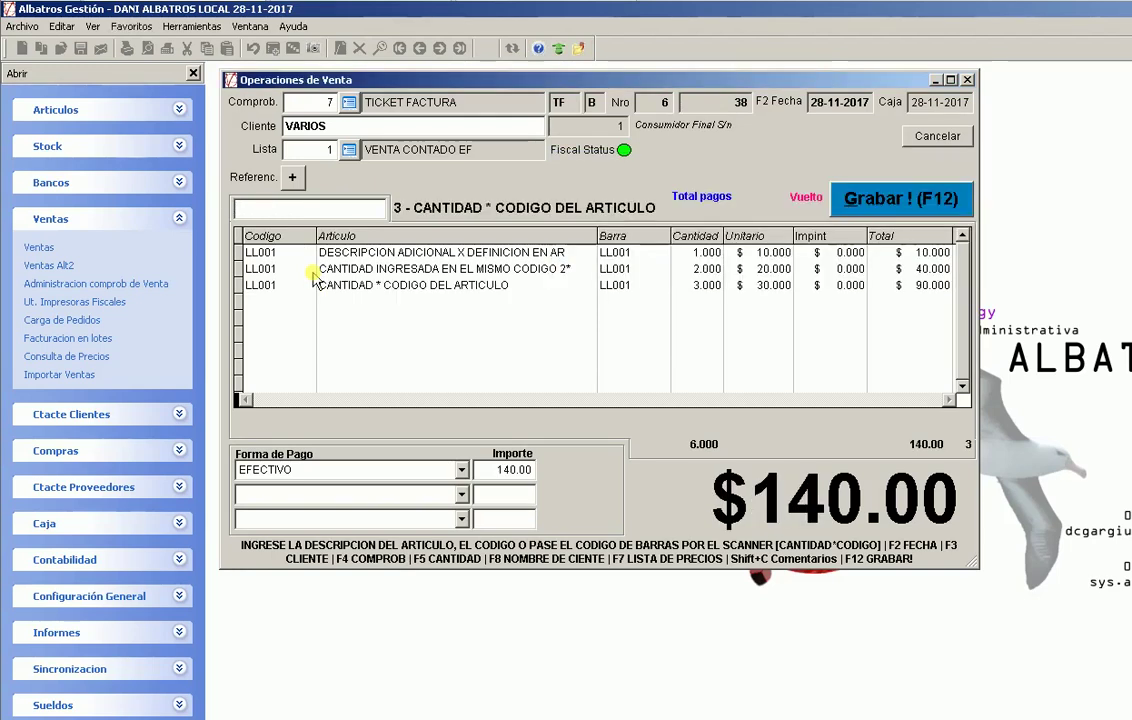
# Search the articles for PERNO FORD with quantity 3 and add PERNO PASADOR FORD 900 (FUNDICION) 8.0X49.0 to the sale
pyautogui.write('3')
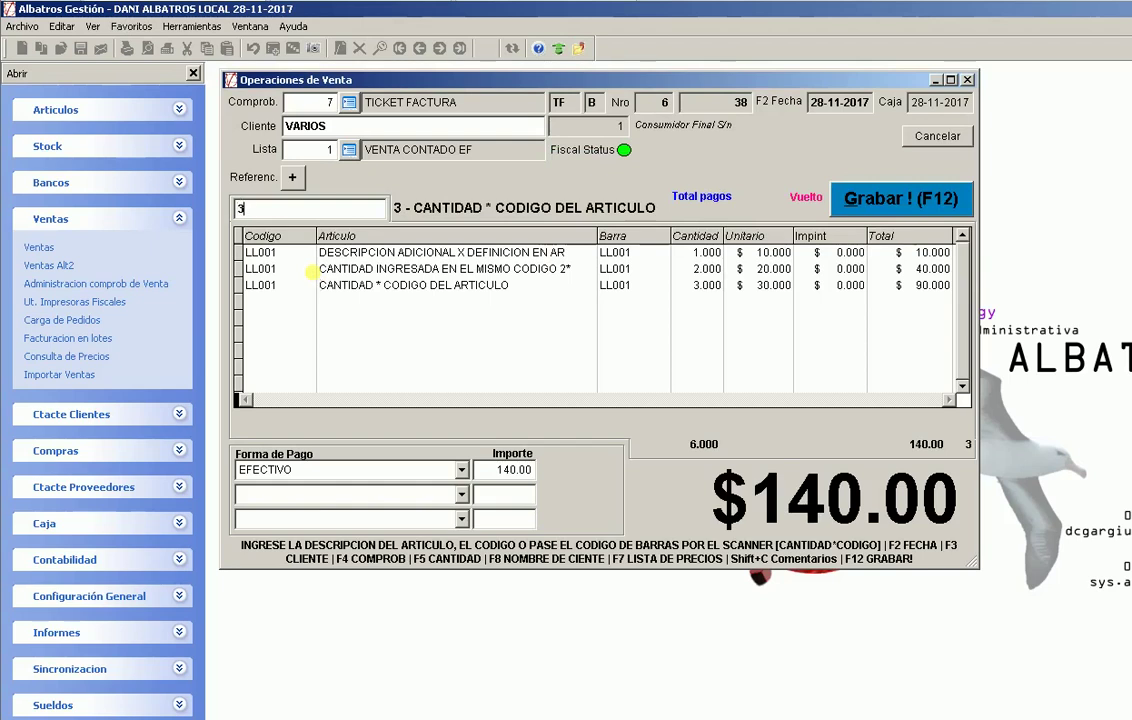
pyautogui.write('*PERNO FORD')
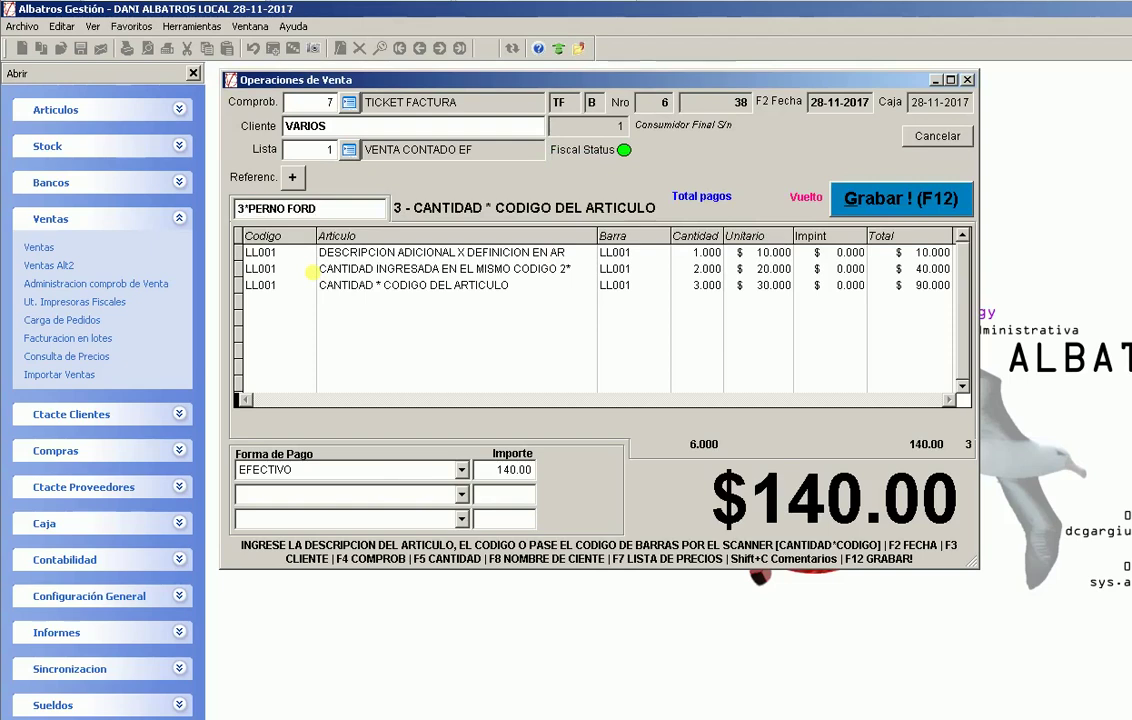
pyautogui.press('Return')
pyautogui.press('Down')
pyautogui.press('Down')
pyautogui.press('Down')
pyautogui.press('Down')
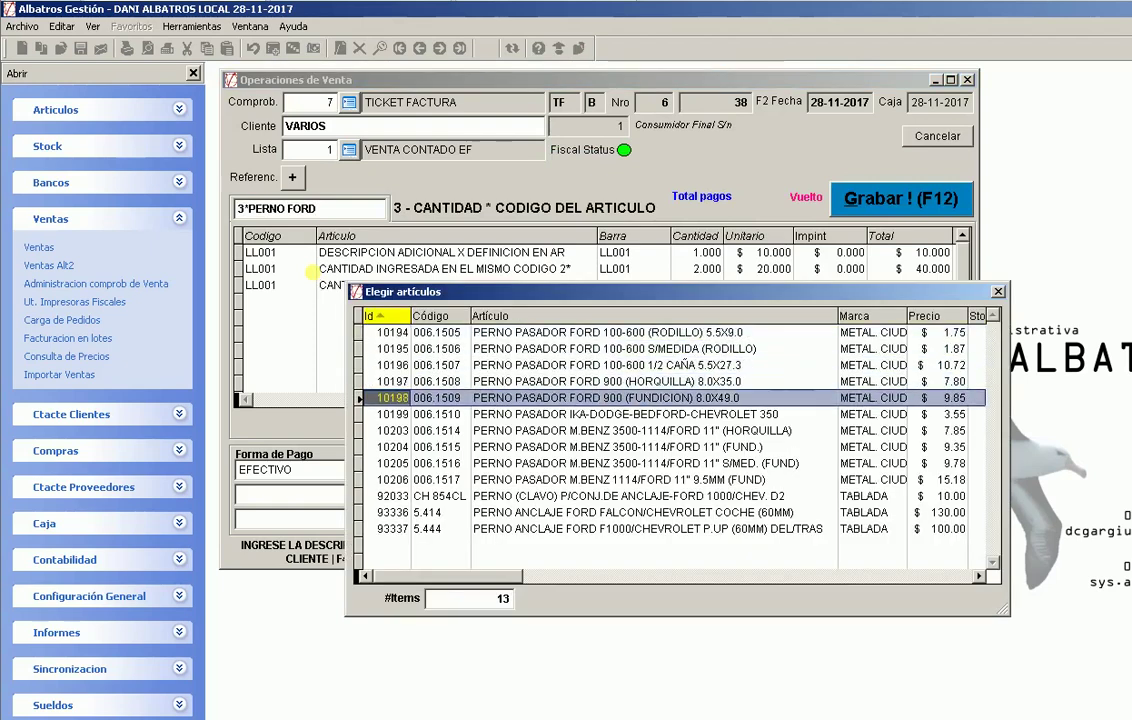
pyautogui.press('Return')
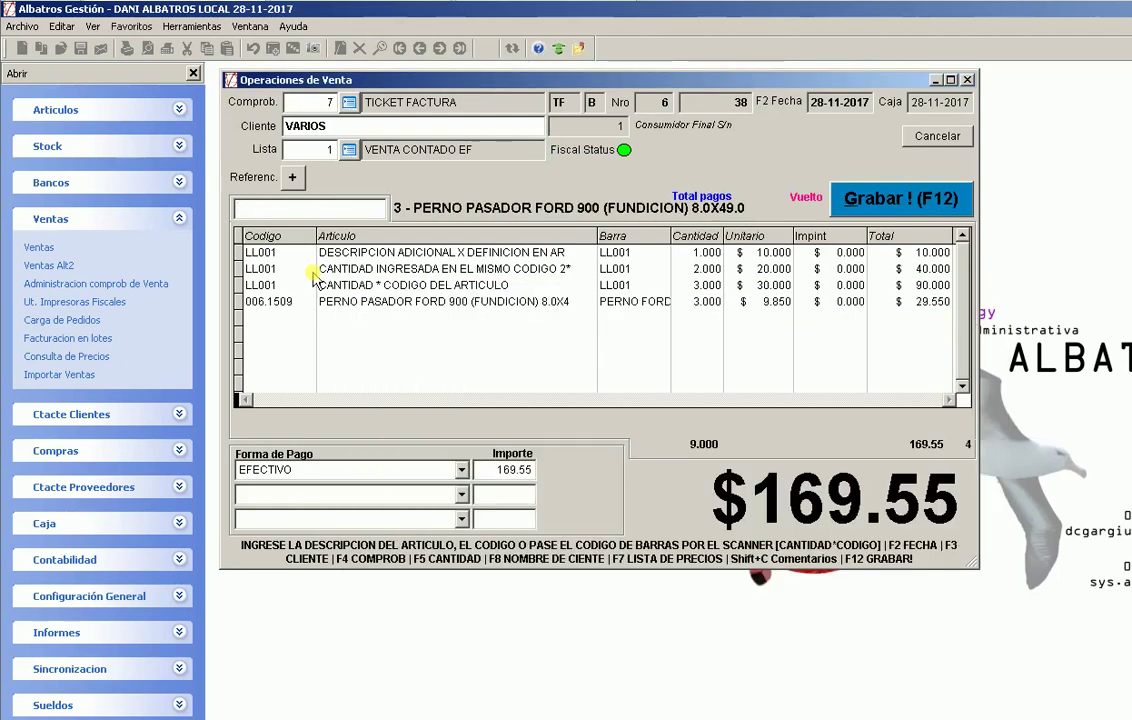
# Enter a cash (EFECTIVO) payment of 200 and record the ticket factura
pyautogui.press('Return')
pyautogui.press('Return')
pyautogui.write('20')
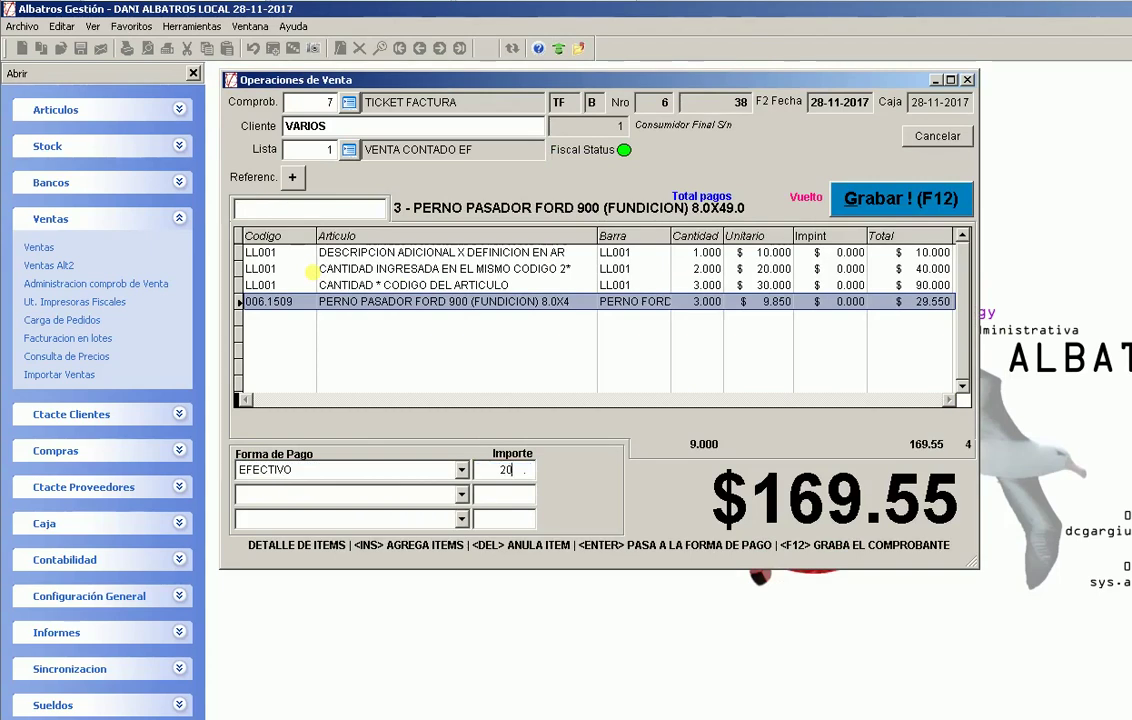
pyautogui.write('0')
pyautogui.press('Return')
pyautogui.click(907, 203)
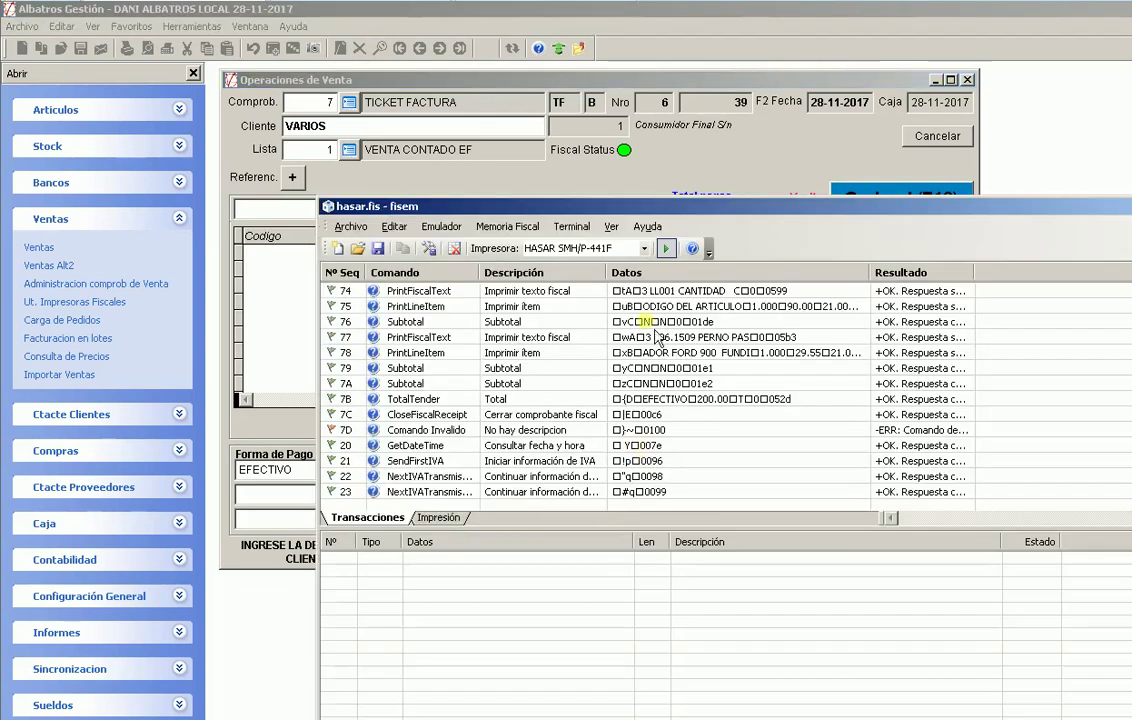
# Examine the whole printed ticket in the fisem printer emulator's print output, with an enlarged print area, and move its window aside
pyautogui.moveTo(612, 206); pyautogui.dragTo(589, 146)
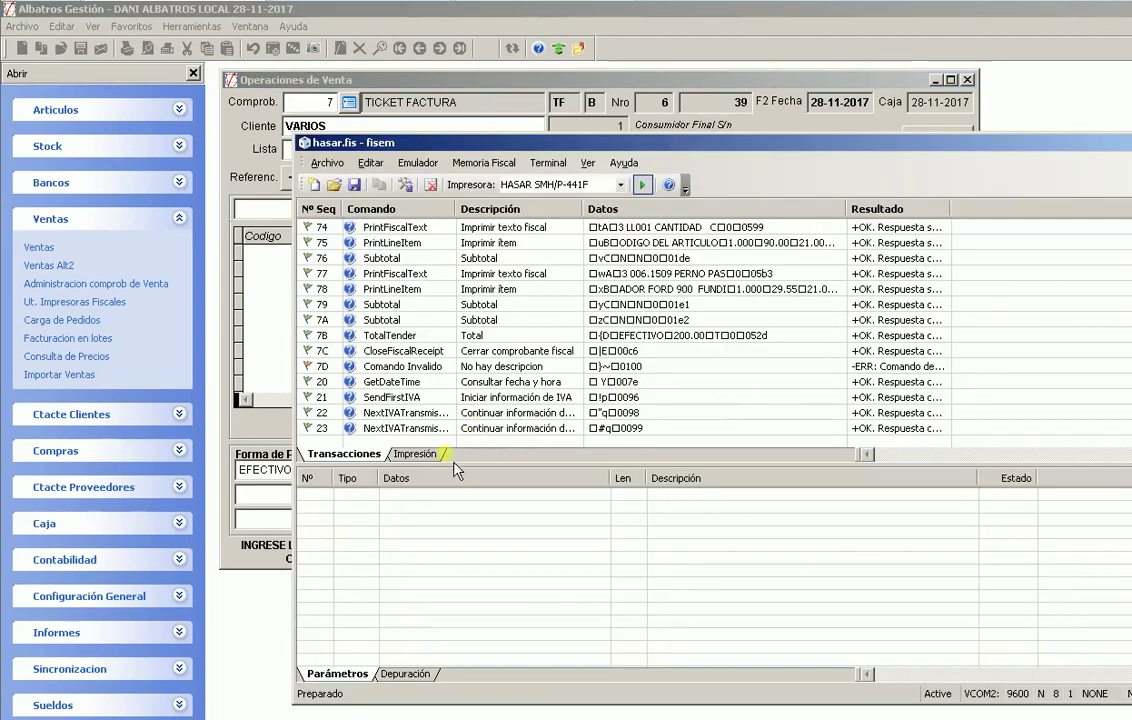
pyautogui.click(418, 454)
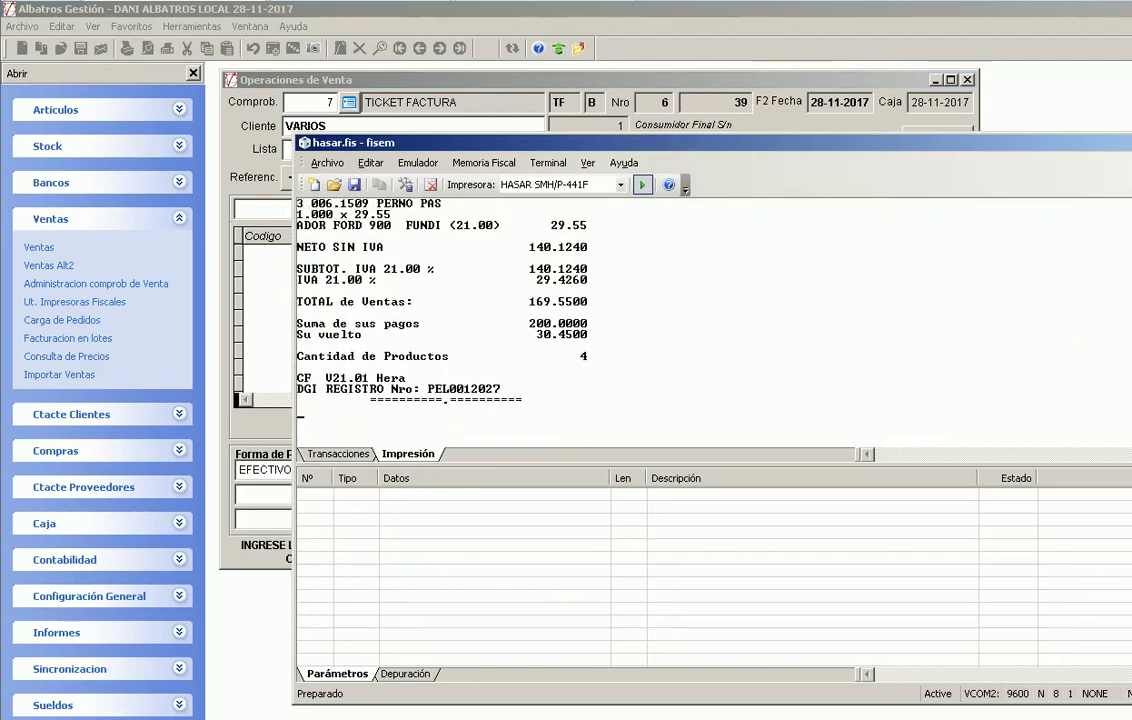
pyautogui.scroll(2, 440, 320)
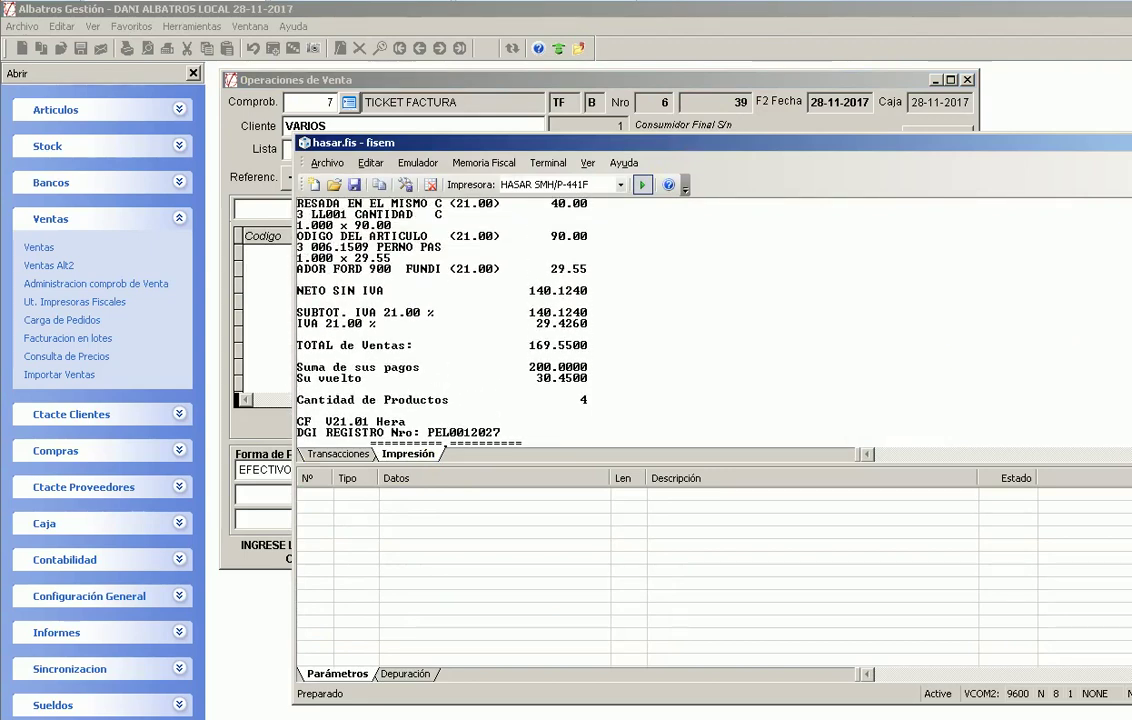
pyautogui.moveTo(992, 466); pyautogui.dragTo(985, 590)
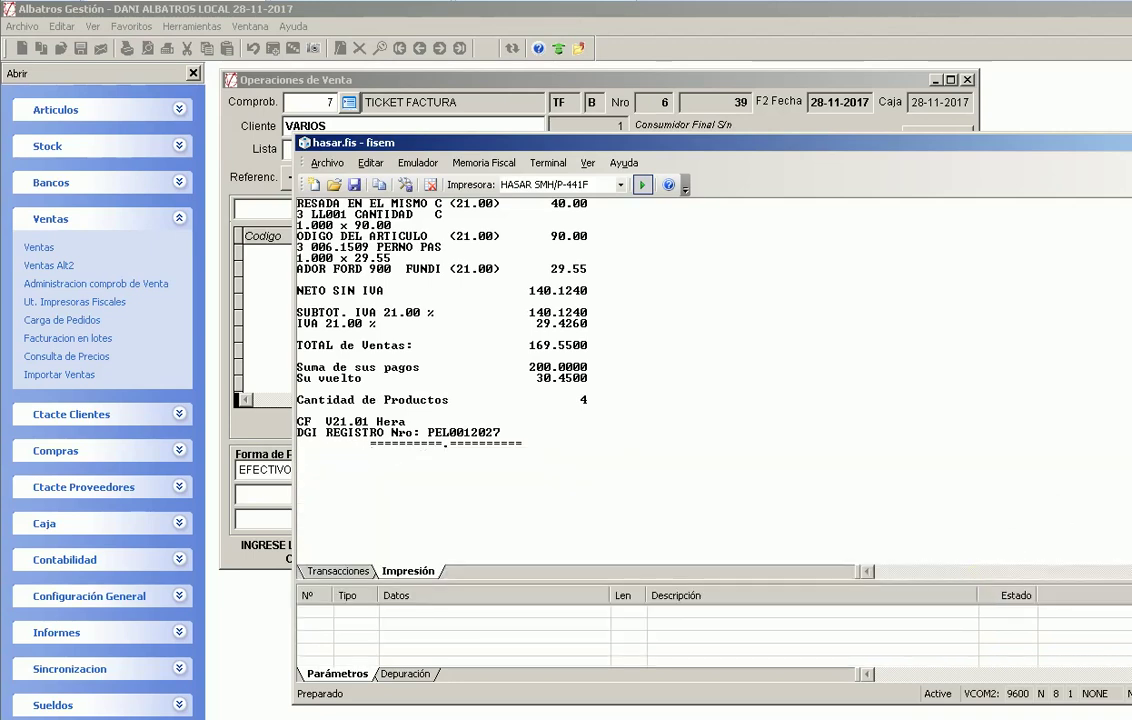
pyautogui.scroll(4, 440, 380)
pyautogui.scroll(1, 440, 380)
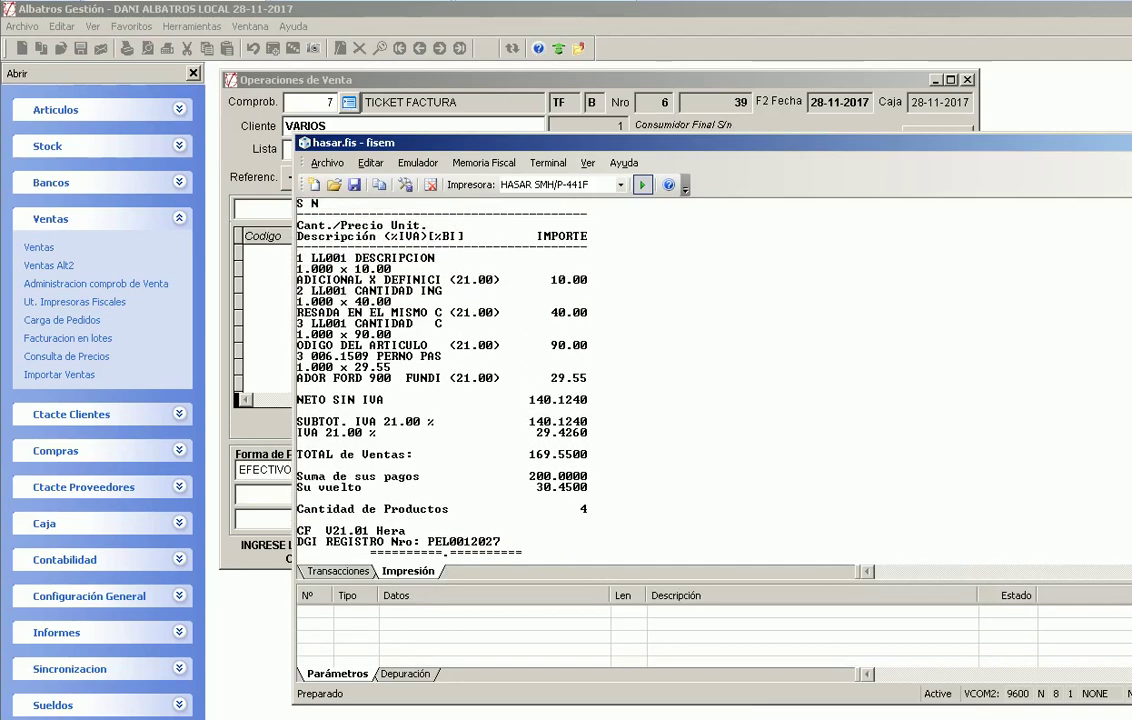
pyautogui.scroll(1, 440, 380)
pyautogui.scroll(5, 440, 380)
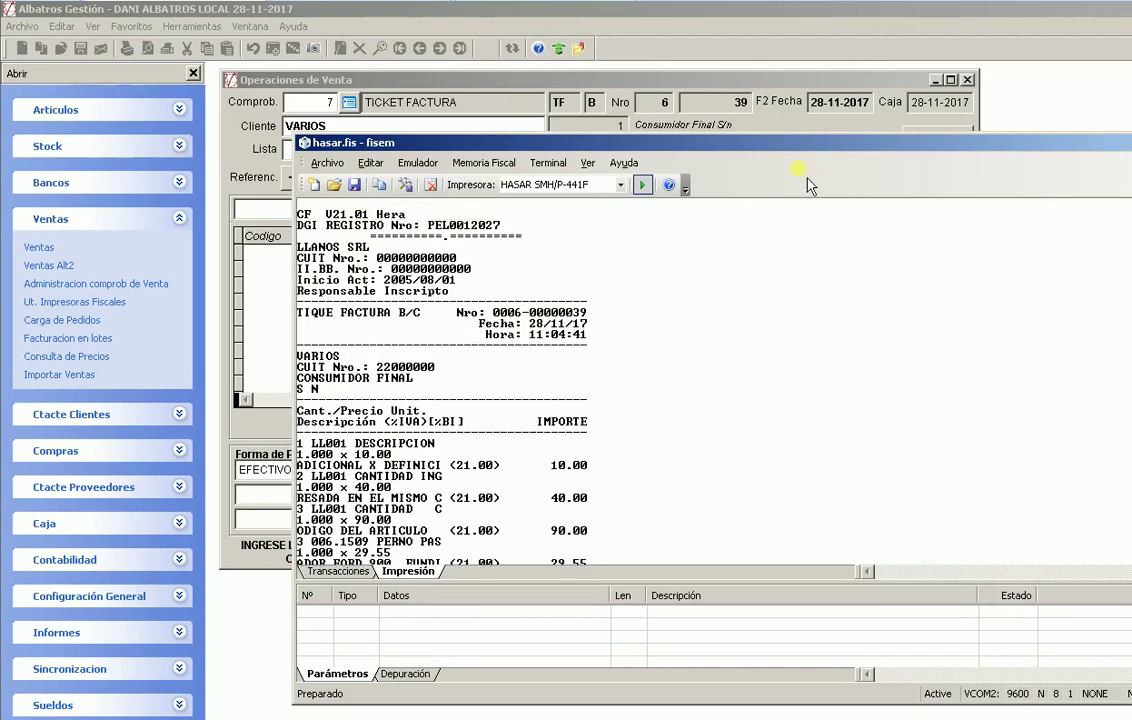
pyautogui.moveTo(712, 142); pyautogui.dragTo(1063, 160)
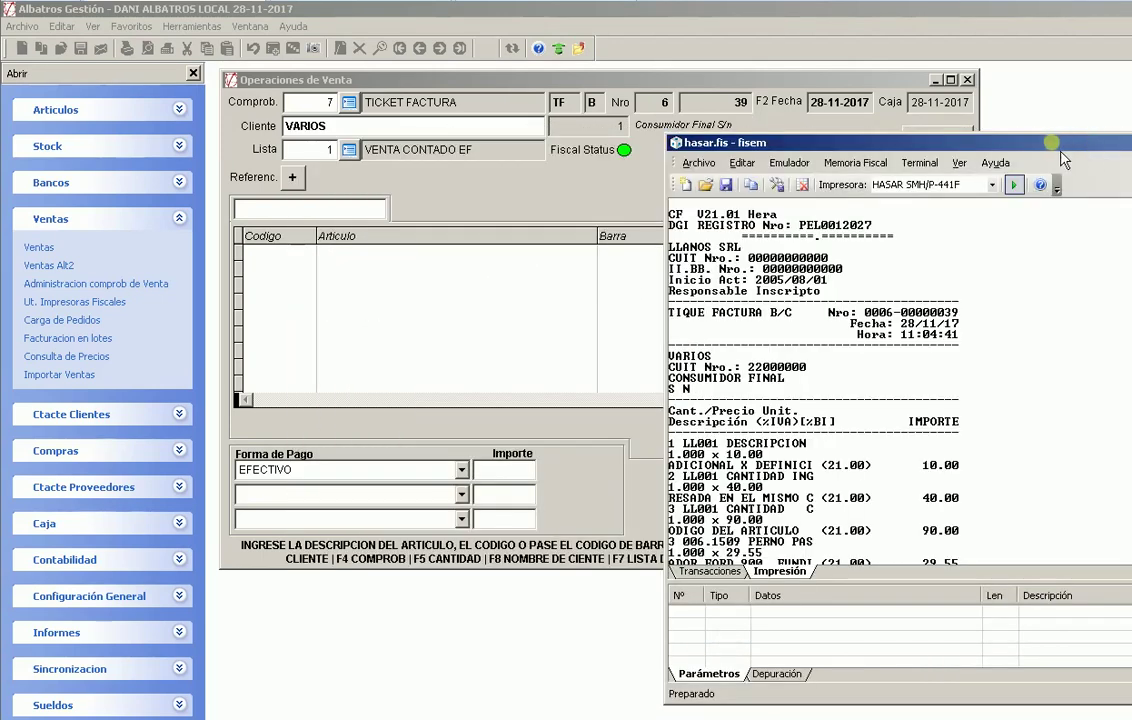
# Return to the Albatros sales window and set the new sale's customer to EMPRESA ARGENTINA DE SERV. PUBLICOS S. A. by searching EMPRESA
pyautogui.click(497, 81)
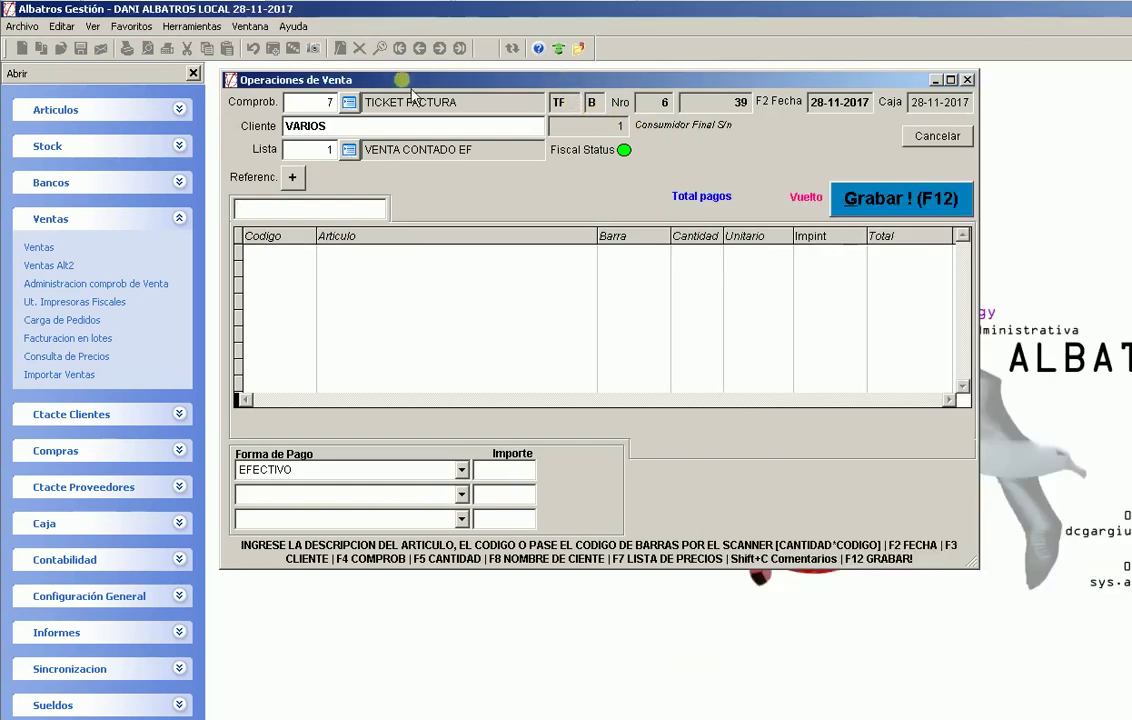
pyautogui.click(290, 126)
pyautogui.write('LLAMA')
pyautogui.hotkey('shift', 'Home')
pyautogui.write('EMPRESA')
pyautogui.press('Return')
pyautogui.press('Return')
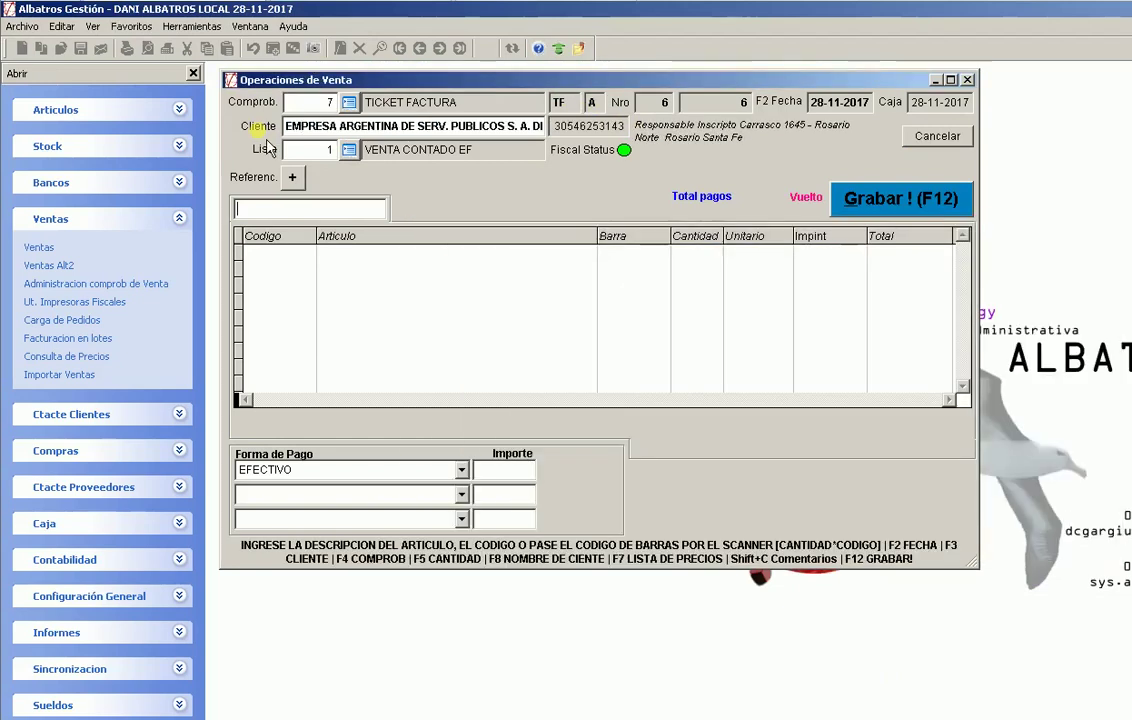
# Search the articles for PERNO FORD with quantity 3 and add PERNO PASADOR FORD 100-600 (RODILLO) 5.5X9.0
pyautogui.write('3*PERNO')
pyautogui.write(' FORD')
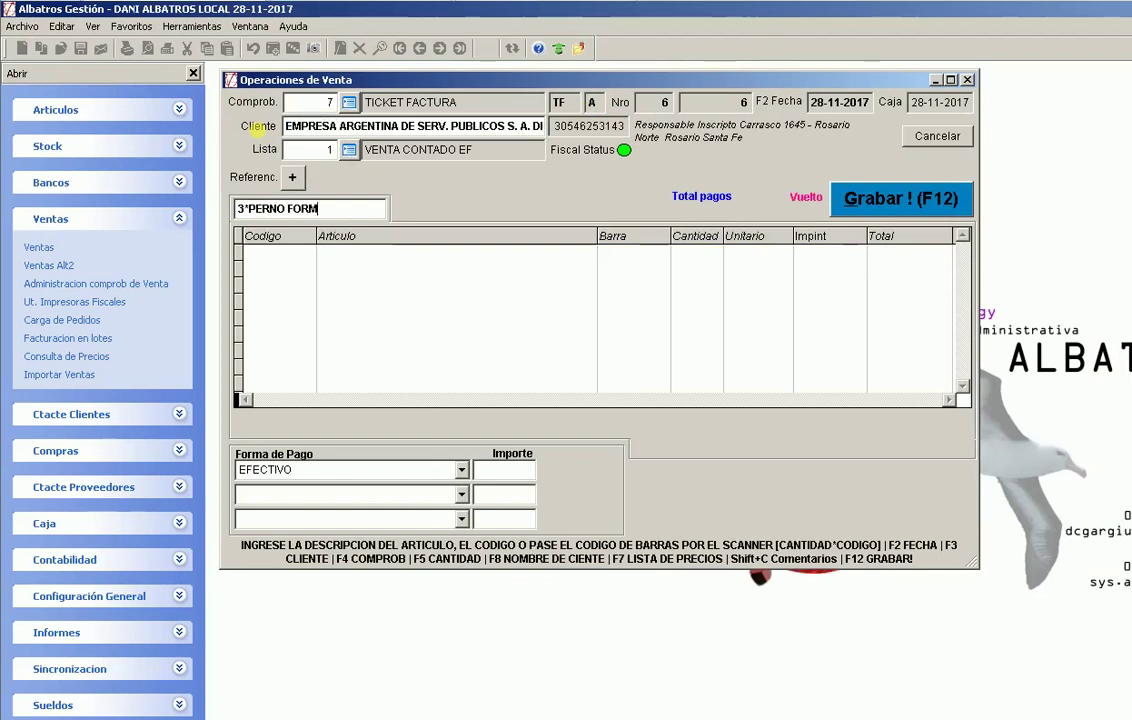
pyautogui.press('Return')
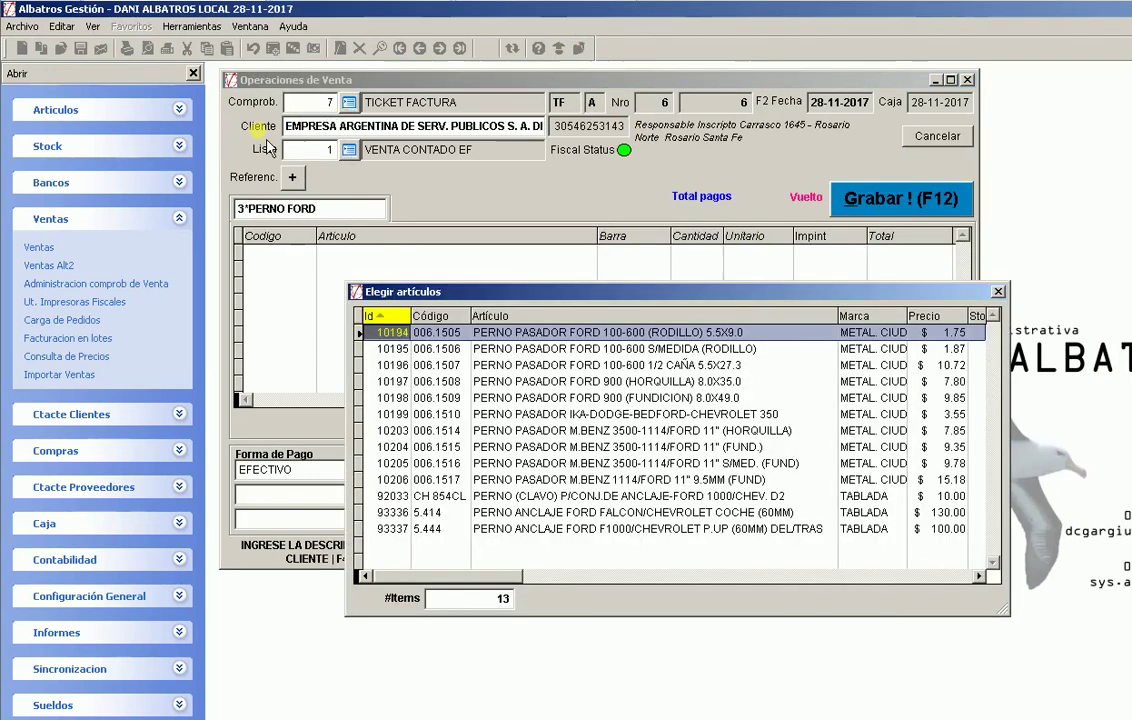
pyautogui.press('Return')
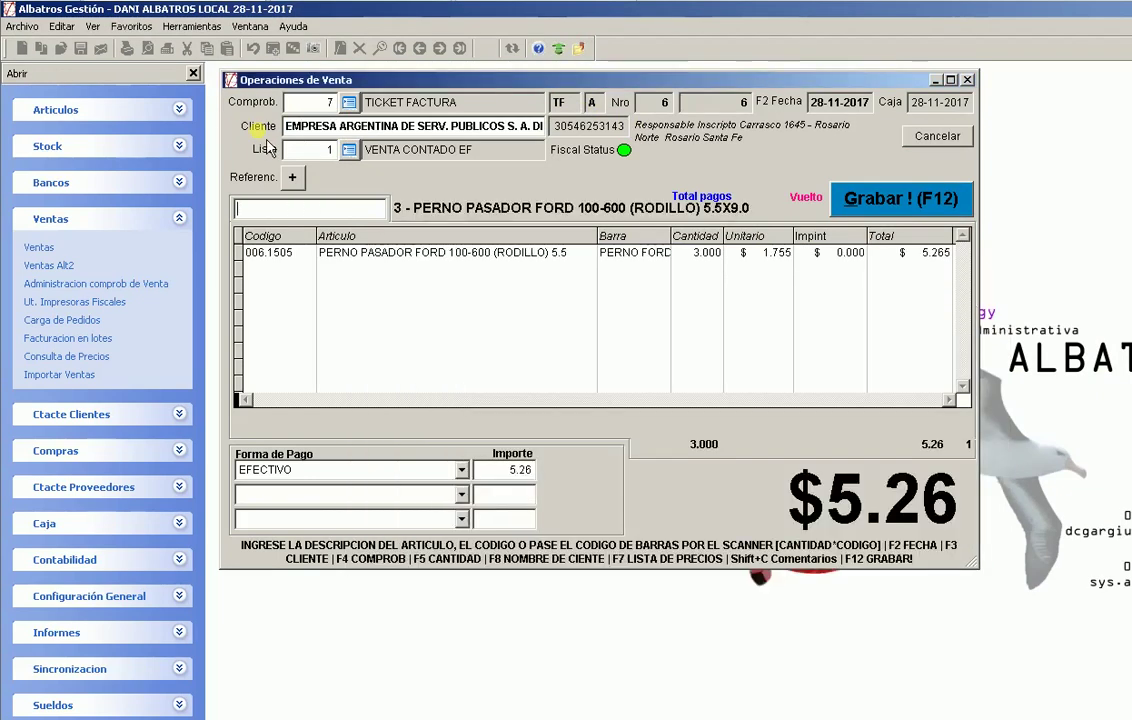
# Search the articles for PERNO with quantity 3 and add PERNO PASADOR FORD 100-600 1/2 CAÑA 5.5X27.3
pyautogui.write('3*PERNO')
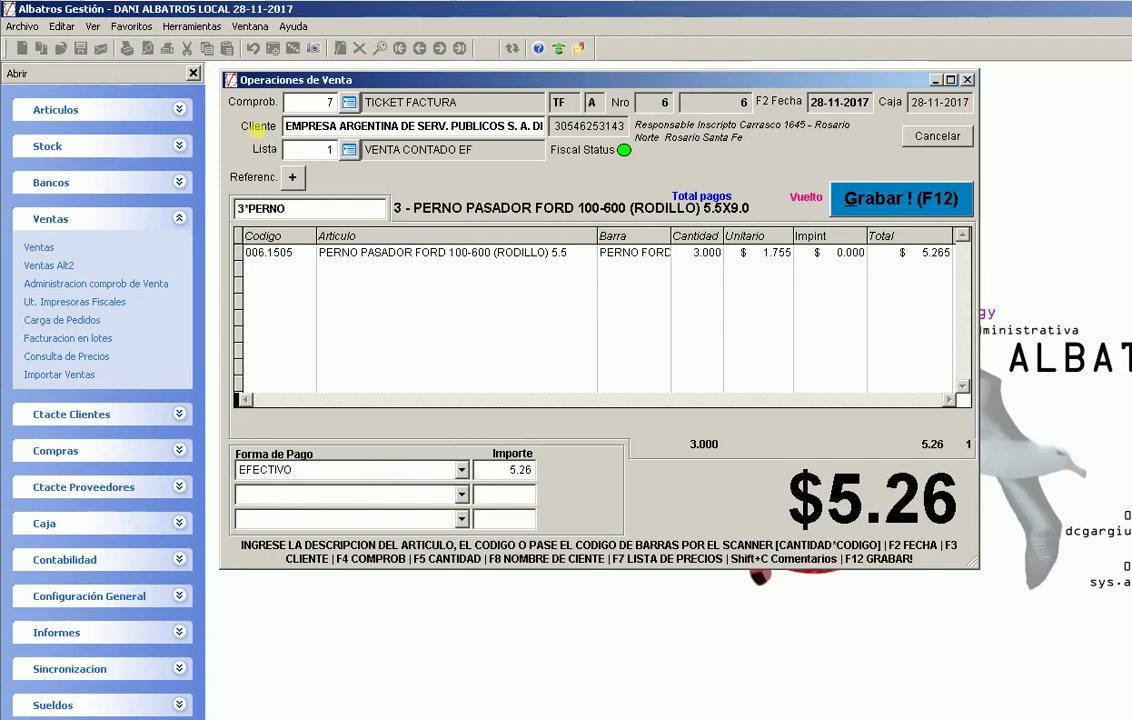
pyautogui.press('Return')
pyautogui.press('Down')
pyautogui.press('Down')
pyautogui.press('Down')
pyautogui.press('Down')
pyautogui.press('Down')
pyautogui.press('Down')
pyautogui.press('Down')
pyautogui.press('Down')
pyautogui.press('Down')
pyautogui.press('Down')
pyautogui.press('Down')
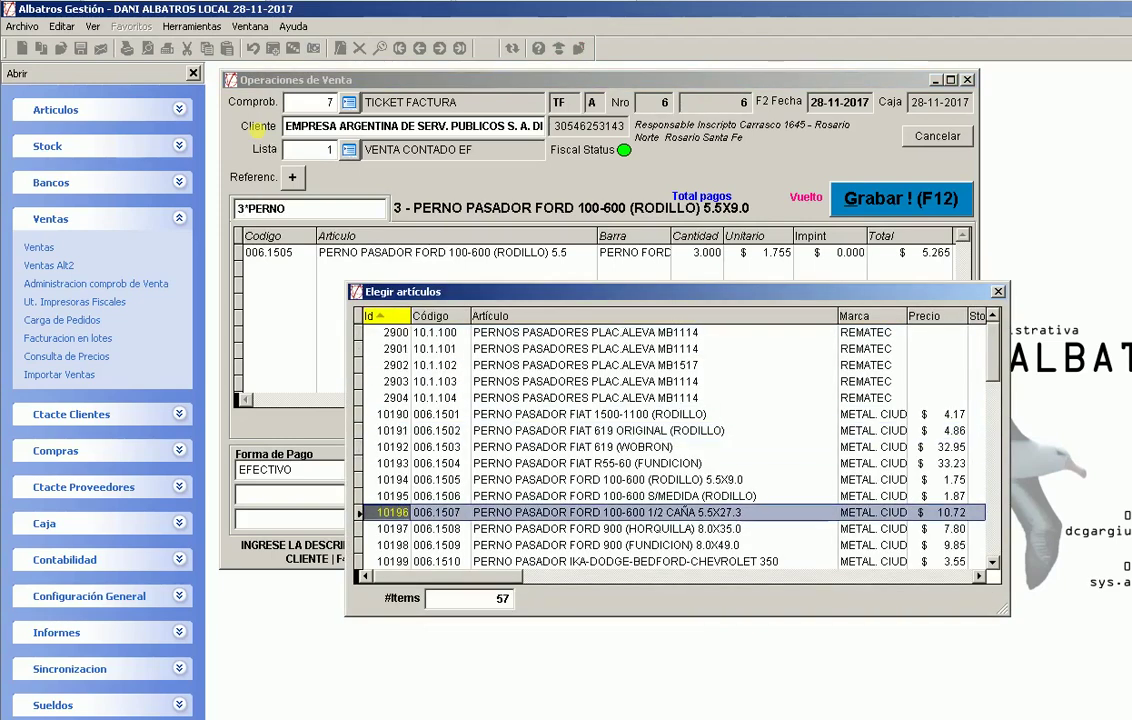
pyautogui.press('Return')
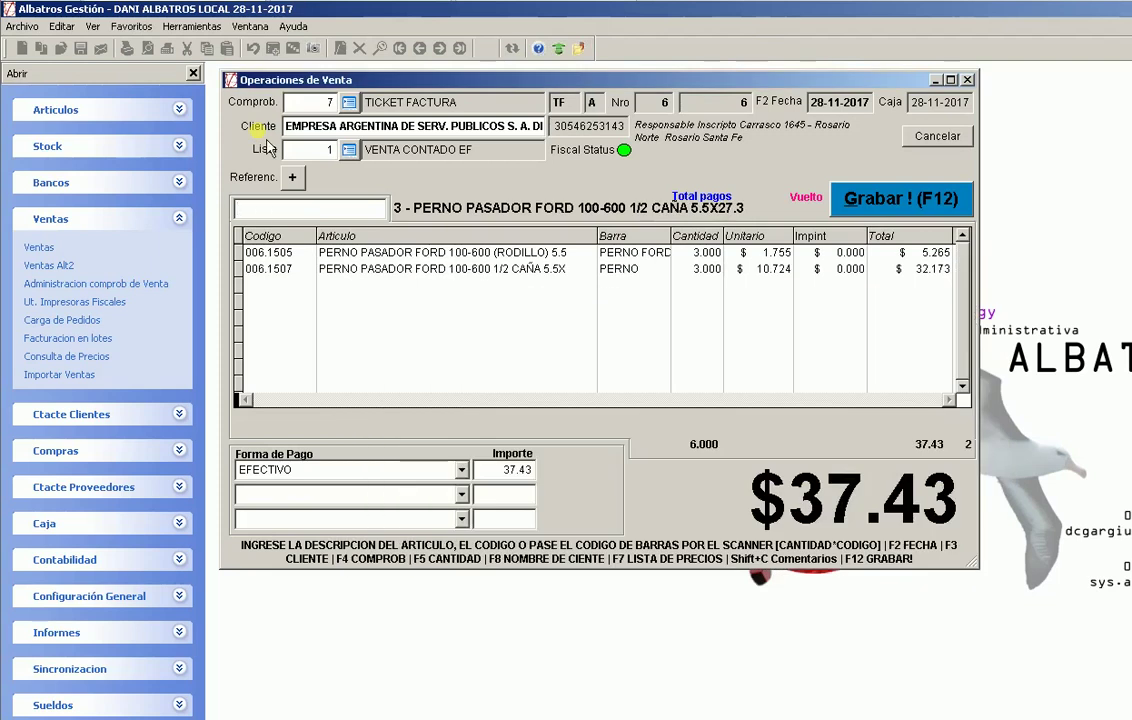
# Enter a cash (EFECTIVO) payment of 50 and record the ticket factura for the company customer
pyautogui.press('Return')
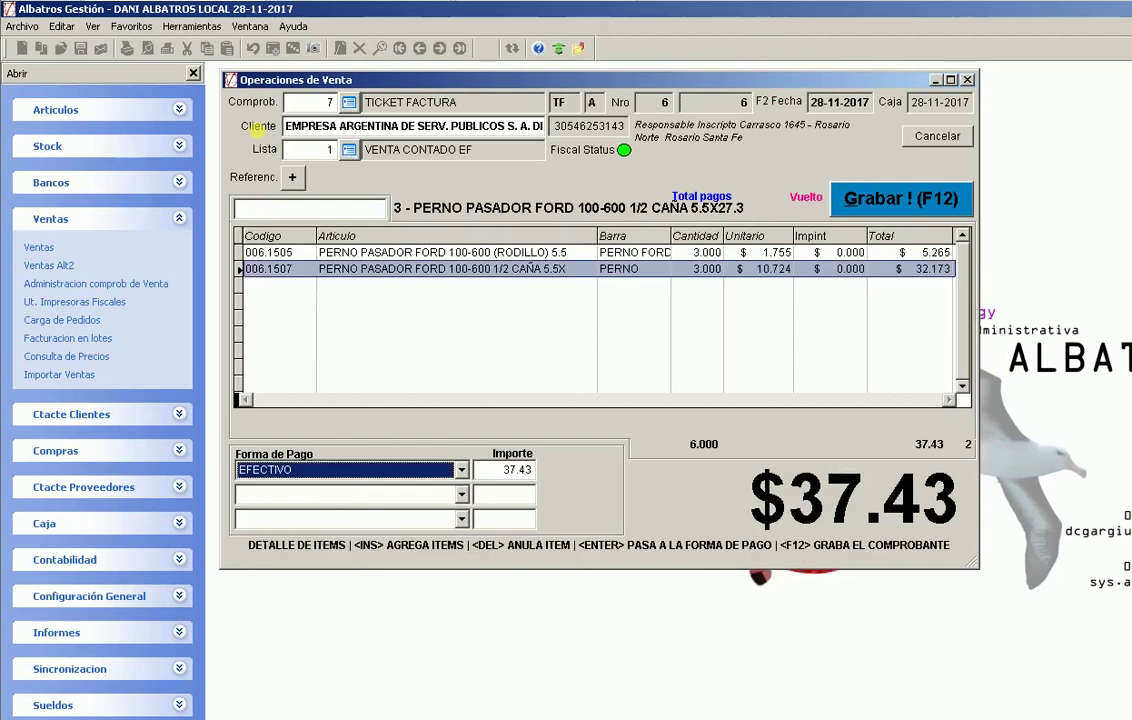
pyautogui.press('Return')
pyautogui.write('50')
pyautogui.press('Return')
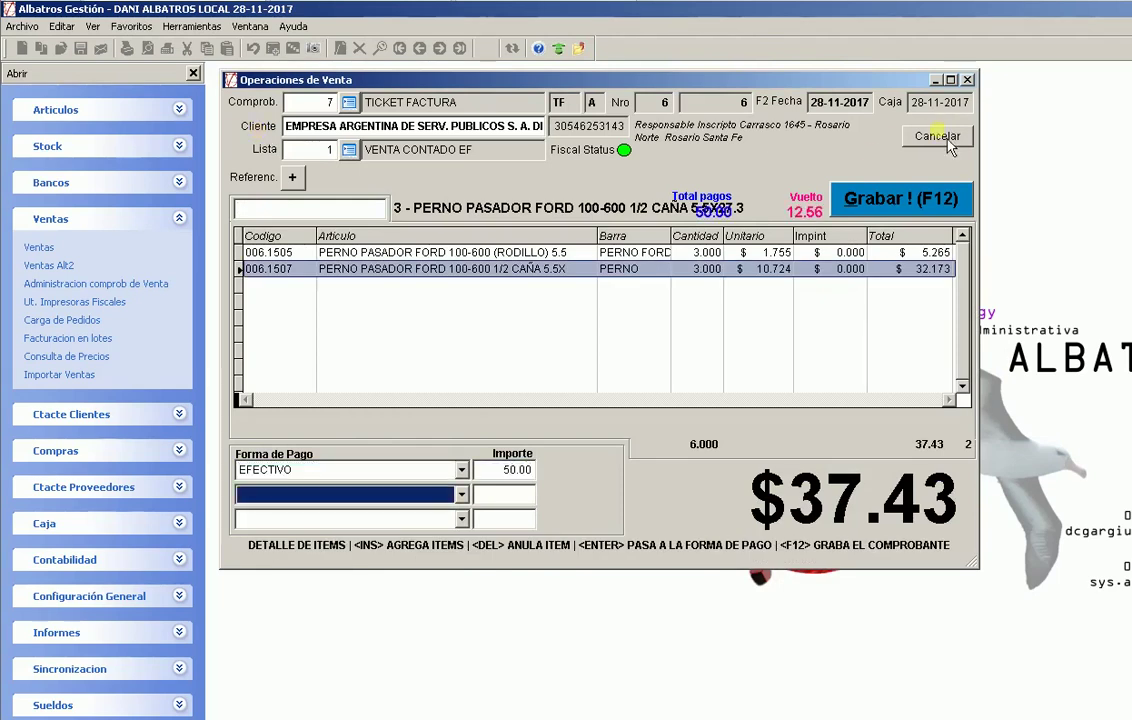
pyautogui.click(925, 205)
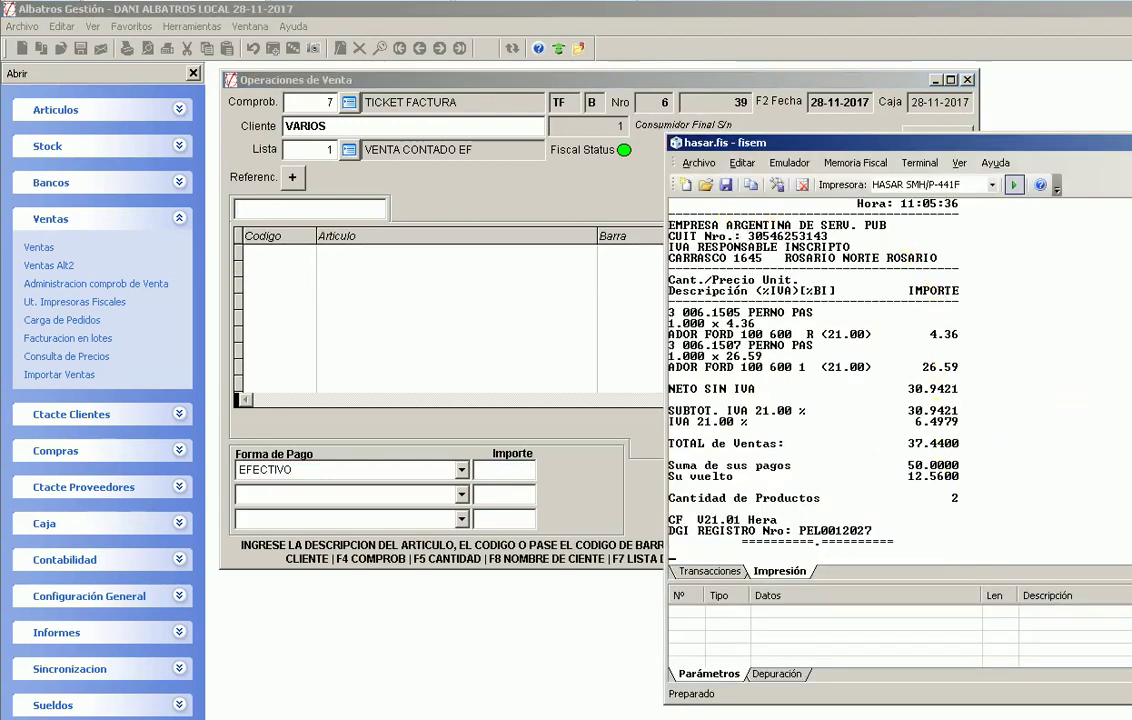
# Reposition the fisem emulator window and enlarge its print area to examine the printed Tique Factura A
pyautogui.moveTo(1064, 135); pyautogui.dragTo(1068, 18)
pyautogui.moveTo(889, 467); pyautogui.dragTo(879, 605)
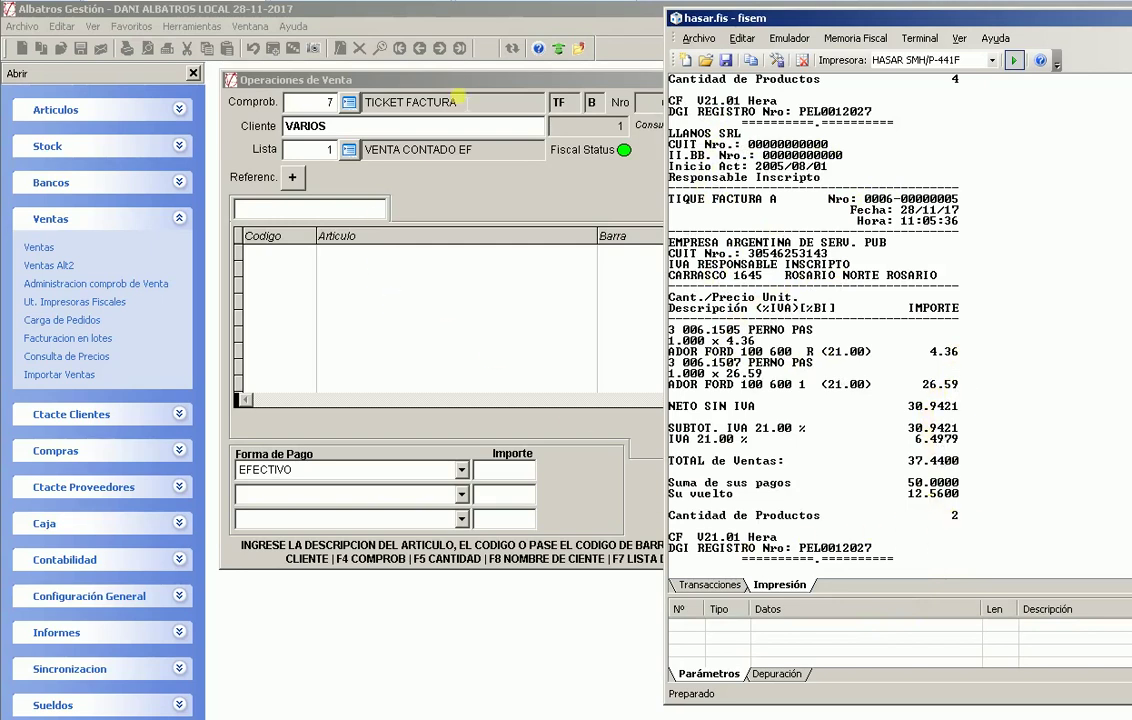
# Switch back to the Operaciones de Venta window in Albatros Gestión and set the voucher type to 25, VENTAS CONTADO
pyautogui.click(466, 80)
pyautogui.click(303, 102)
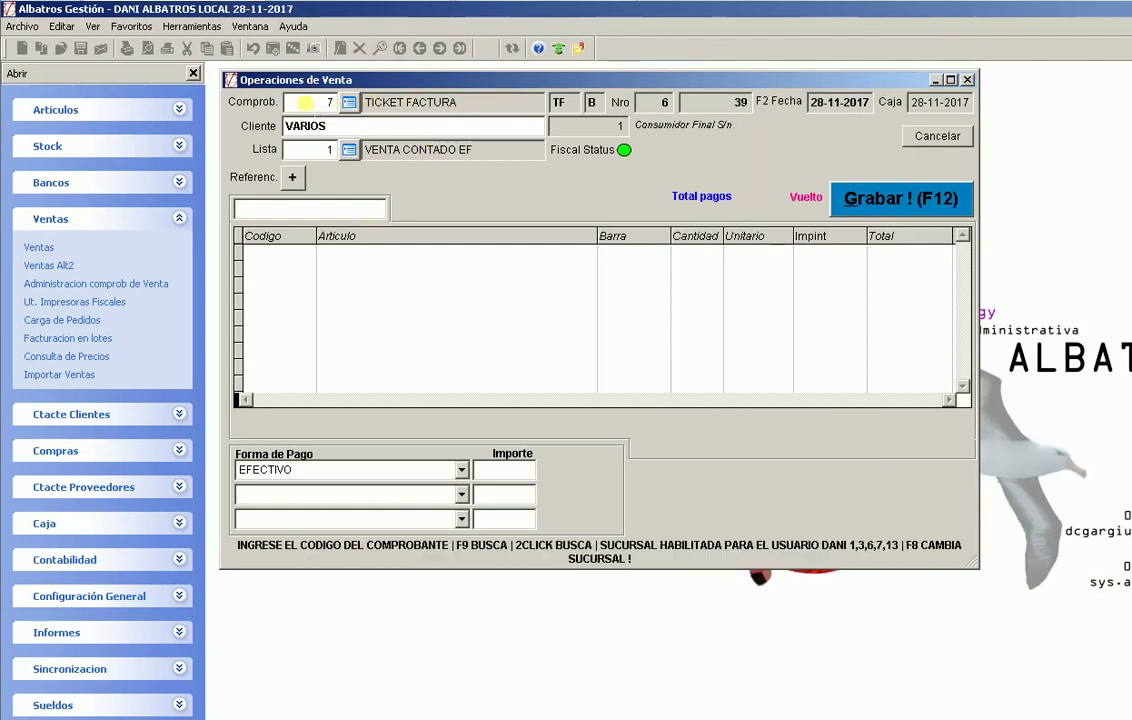
pyautogui.write('25')
pyautogui.press('Return')
pyautogui.press('Return')
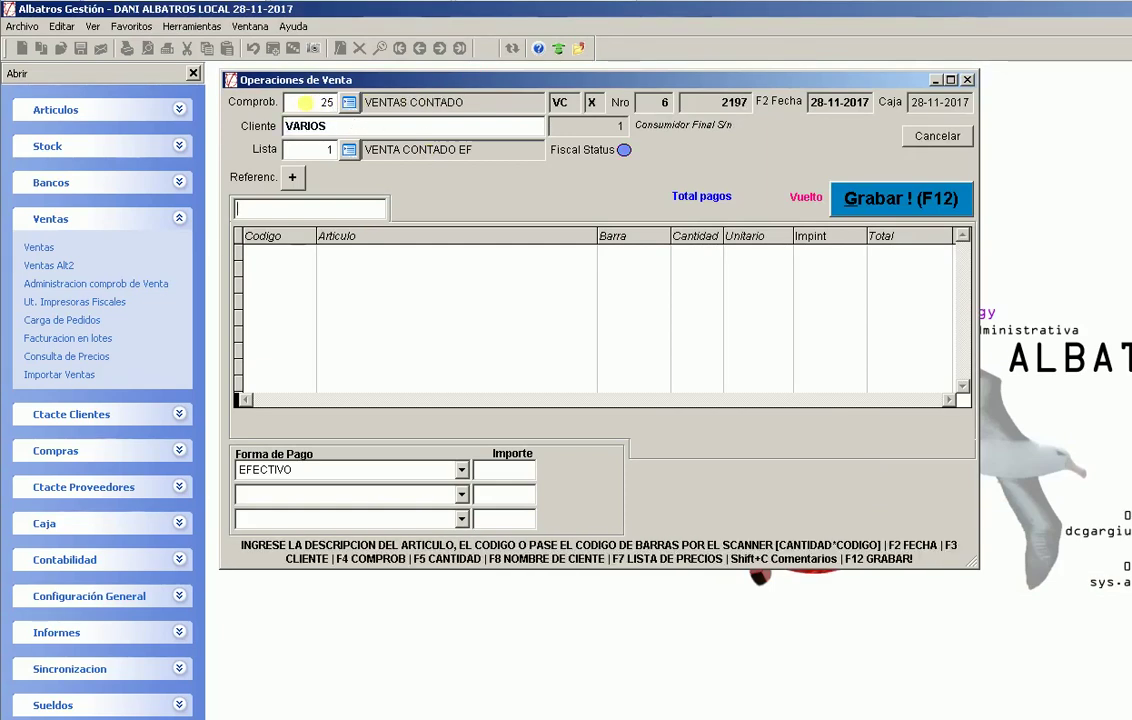
# Add article LL001 at a price of 10 with the custom description ARTICULO PERSONALIZADO EN COMPROBANTE X
pyautogui.write('LL001')
pyautogui.press('Return')
pyautogui.write('10')
pyautogui.press('Return')
pyautogui.write('ARC')
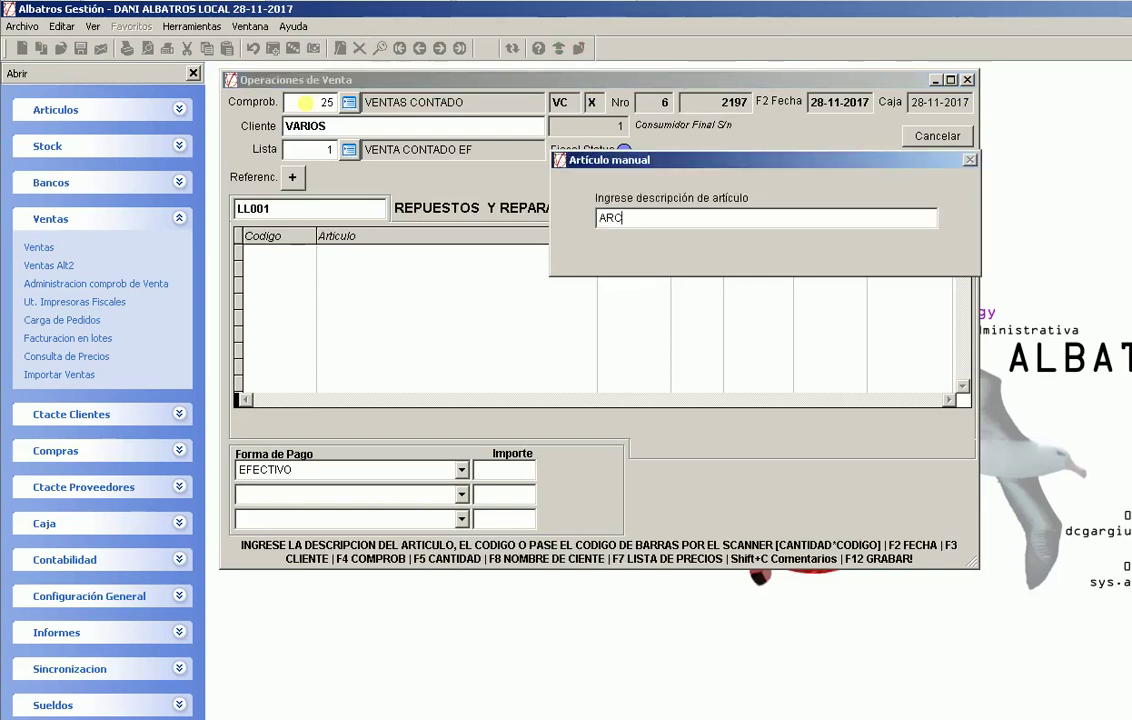
pyautogui.press('BackSpace')
pyautogui.write('TICULO PERSONA')
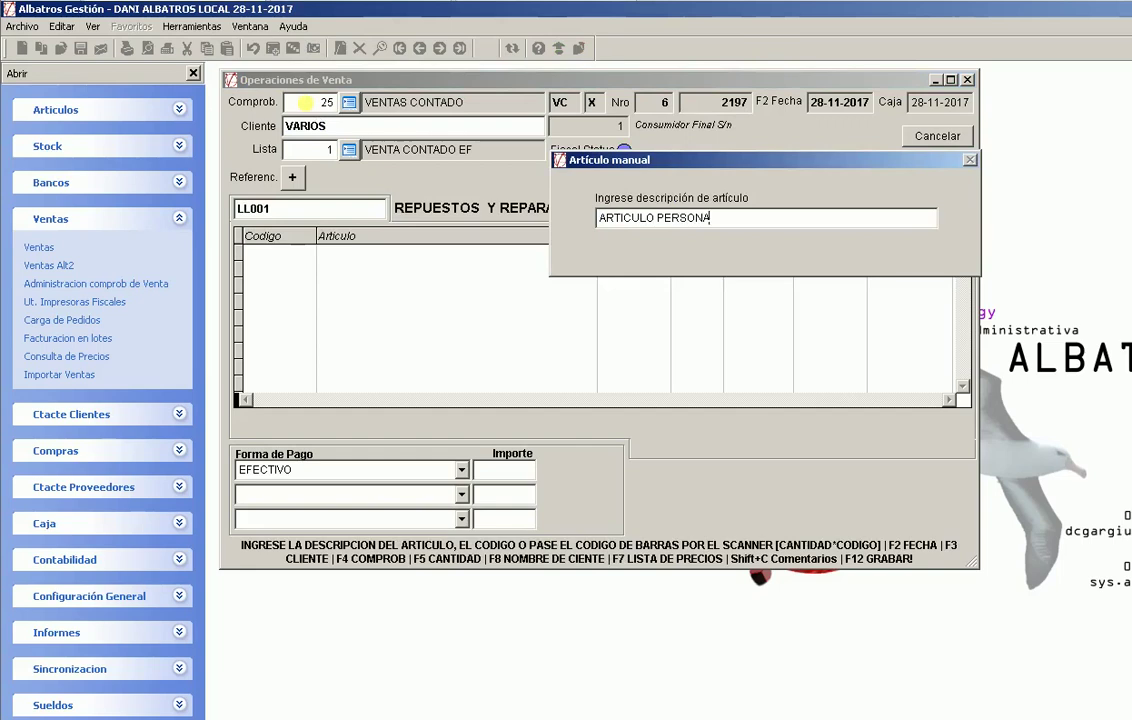
pyautogui.write('LIZADO EN COMPROBANTE X')
pyautogui.press('Return')
# Add 2 units of LL001 at a unit price of 20 described as ARTICULO PERSONALIZADO CON CANTIDAD, and record the sale
pyautogui.write('2*LL001')
pyautogui.press('Return')
pyautogui.write('2')
pyautogui.press('Return')
pyautogui.write('ARTICULO PERSOBNAL')
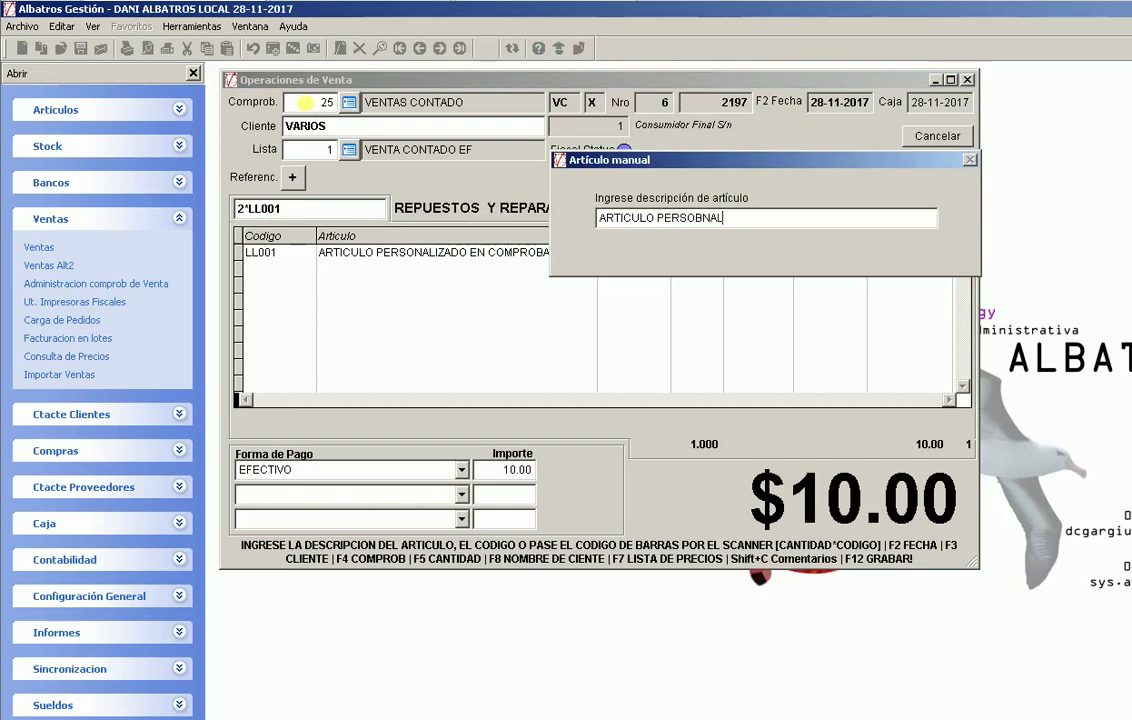
pyautogui.press('BackSpace')
pyautogui.write('NALIZADO CON')
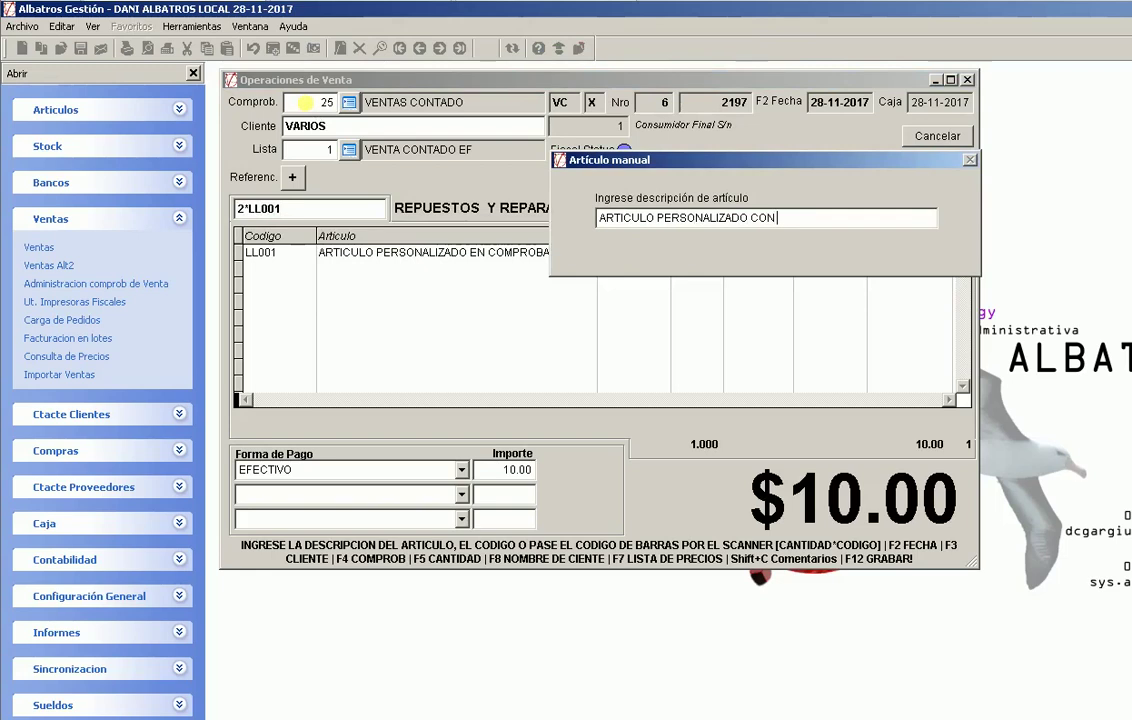
pyautogui.write(' CANTIDAD')
pyautogui.press('Return')
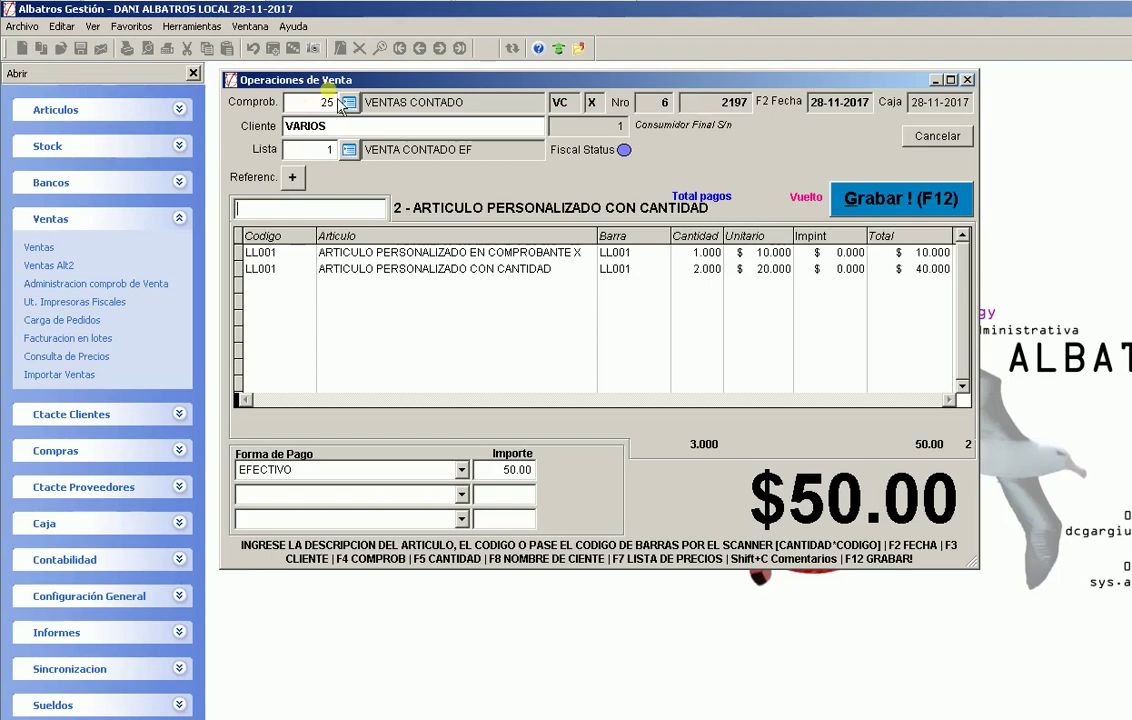
pyautogui.press('F12')
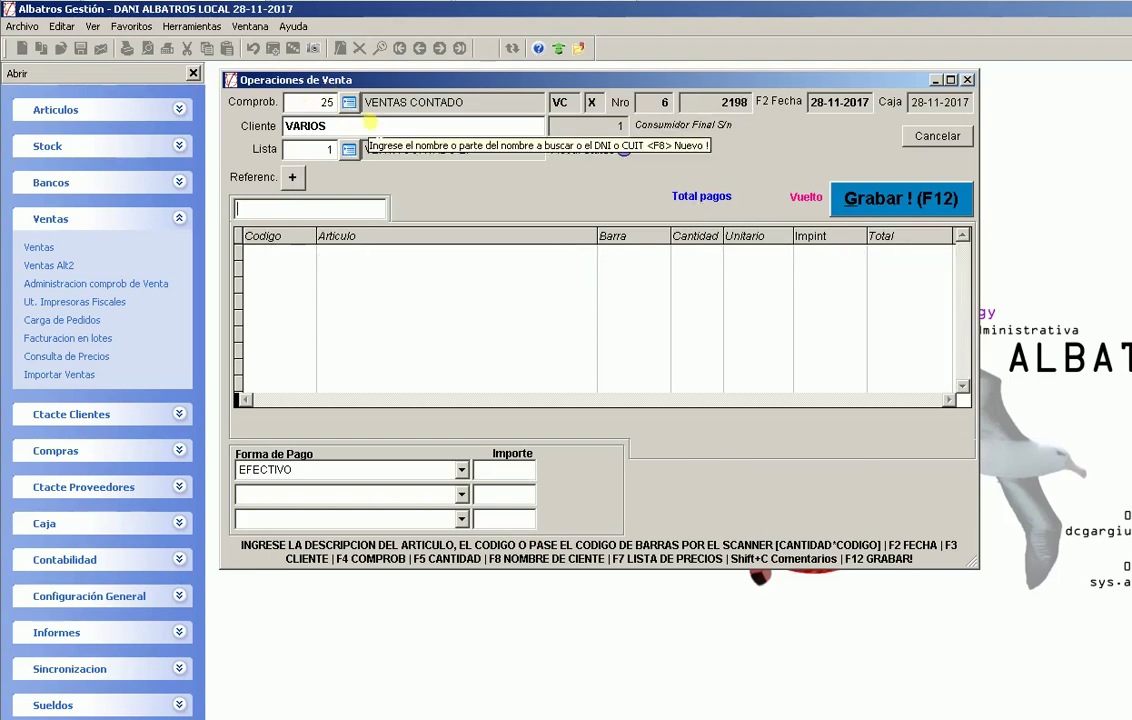